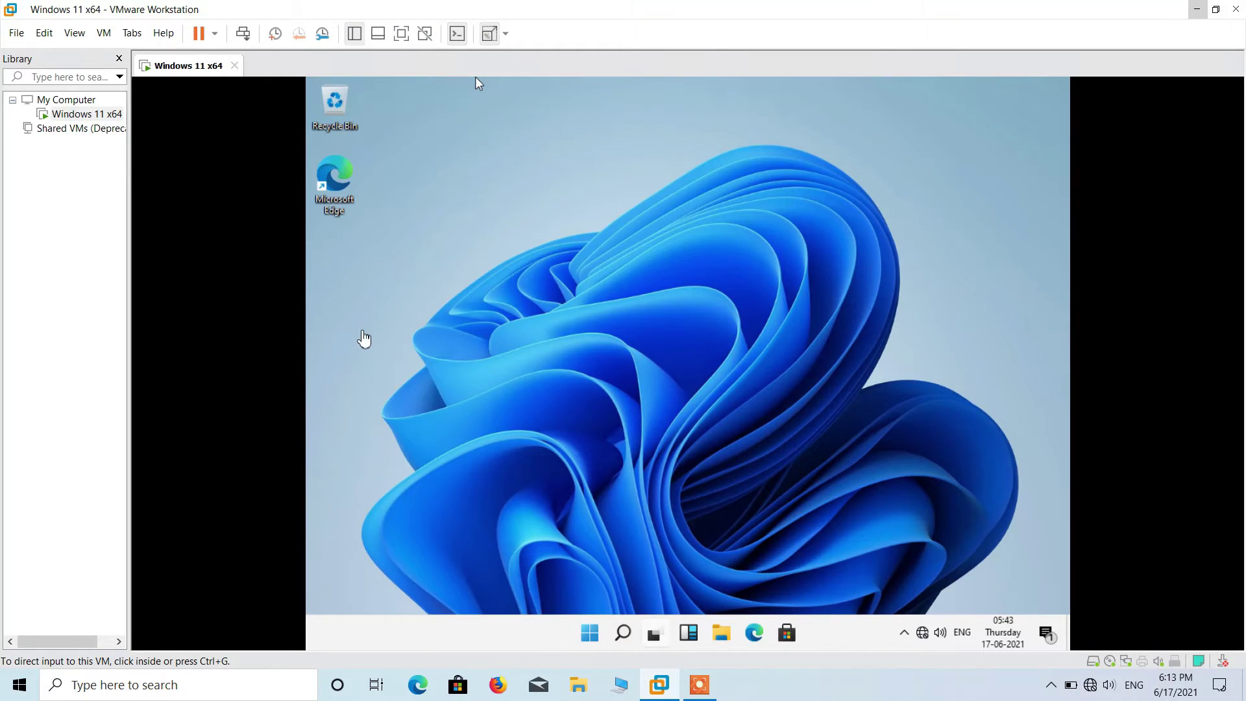
# Show the Windows 11 virtual machine in full screen and open the desktop's personalization settings
pyautogui.click(78, 36)
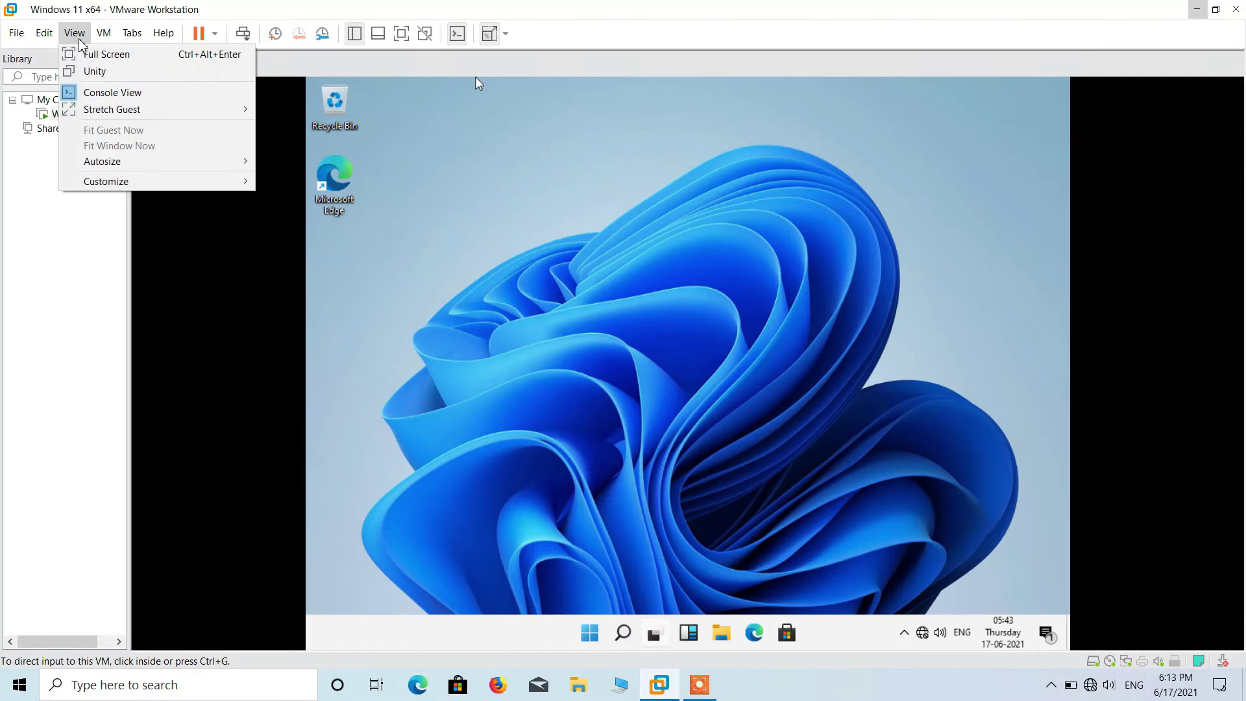
pyautogui.click(92, 56)
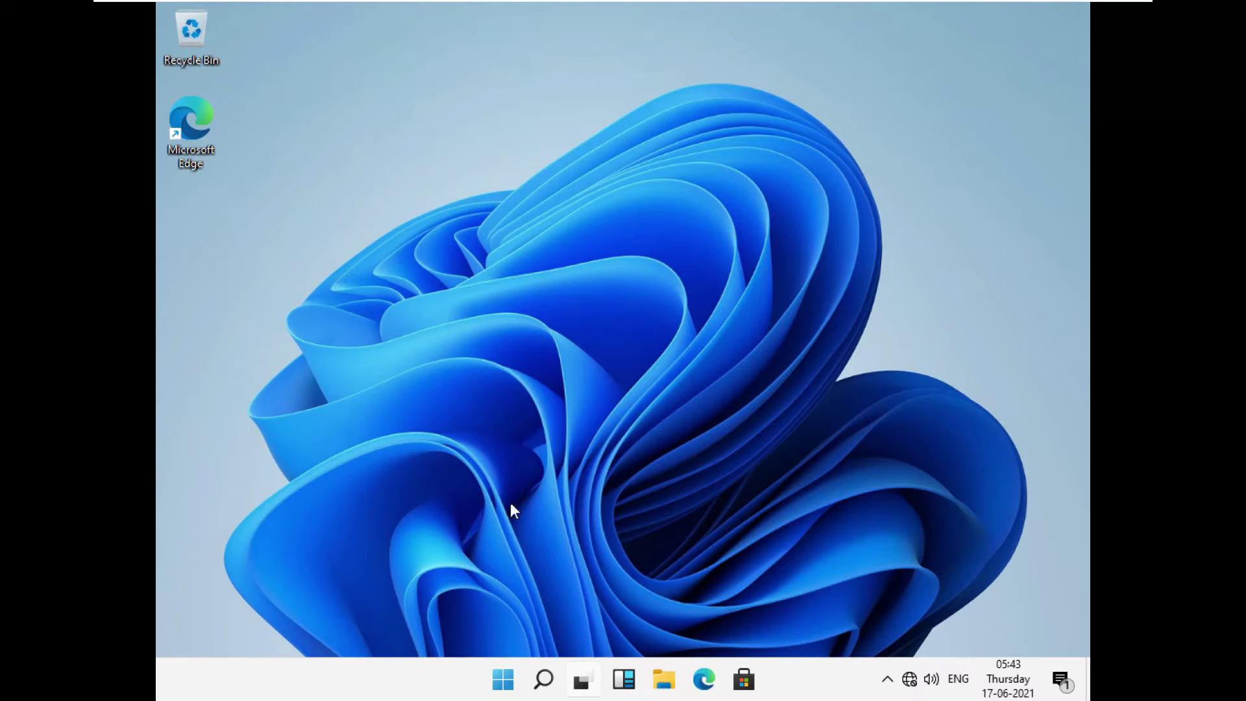
pyautogui.rightClick(531, 266)
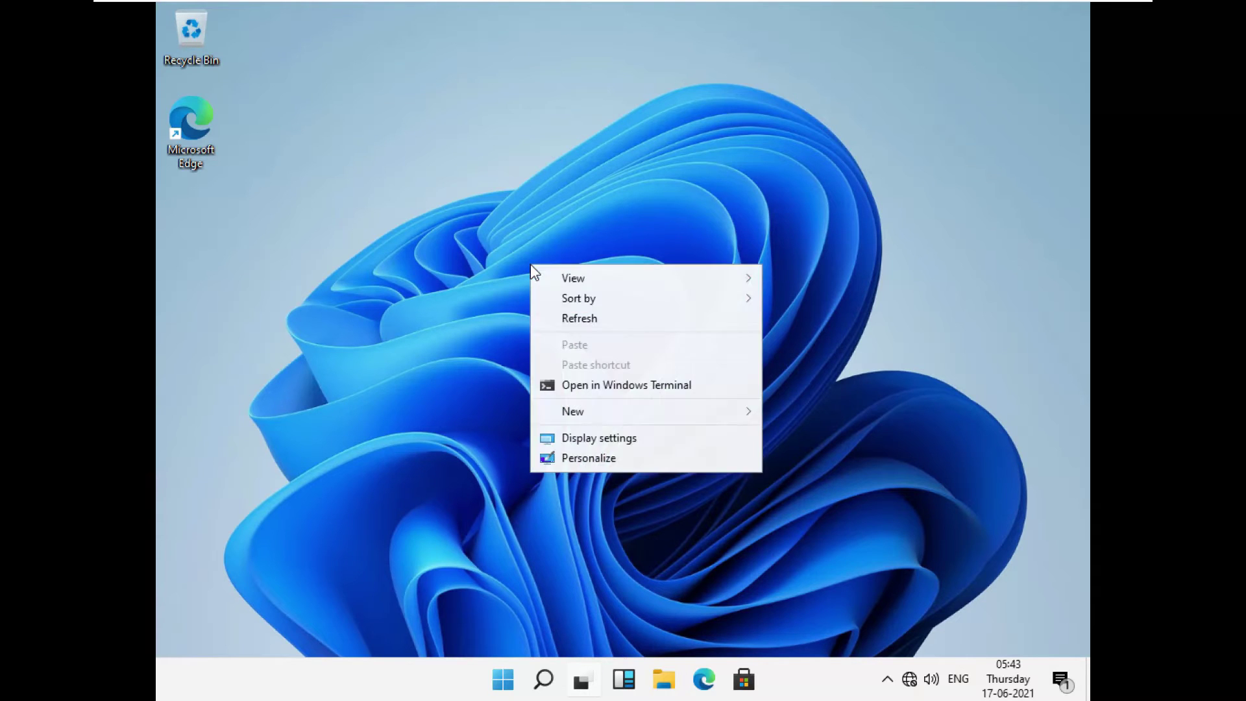
pyautogui.click(593, 460)
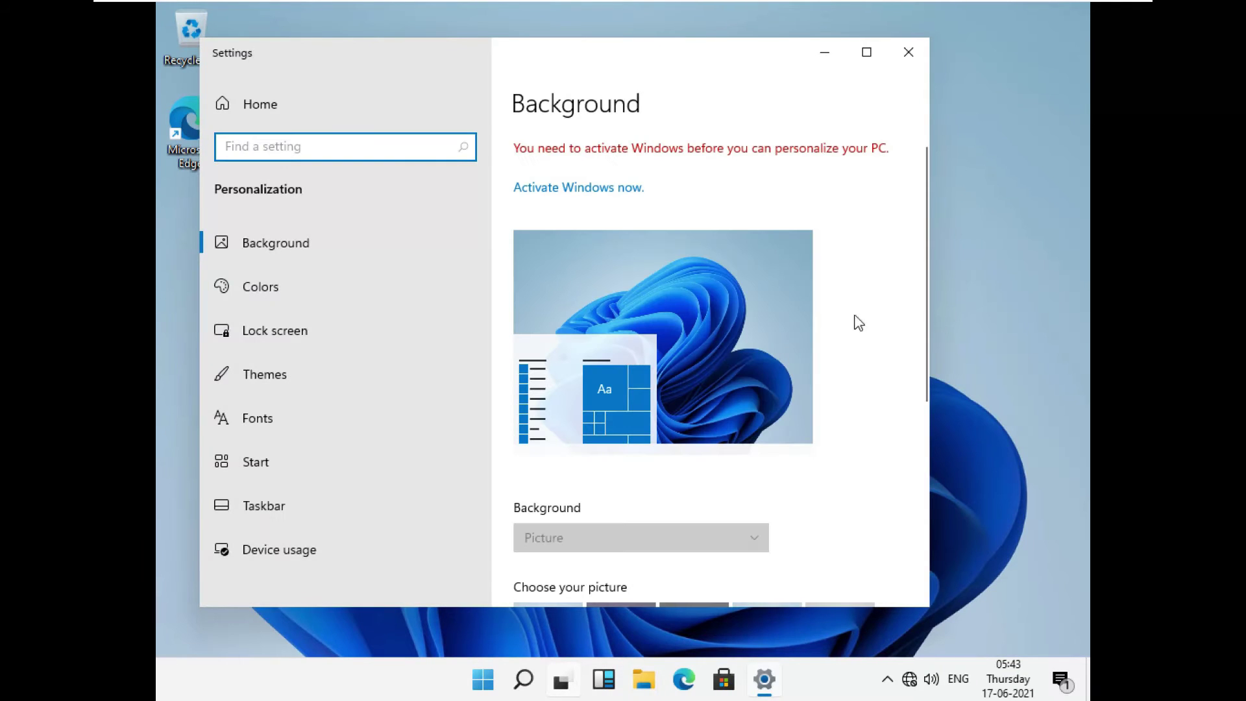
# Look through the desktop Background settings, including the picture choices and fit options
pyautogui.scroll(-5, 868, 315)
pyautogui.scroll(-2, 869, 317)
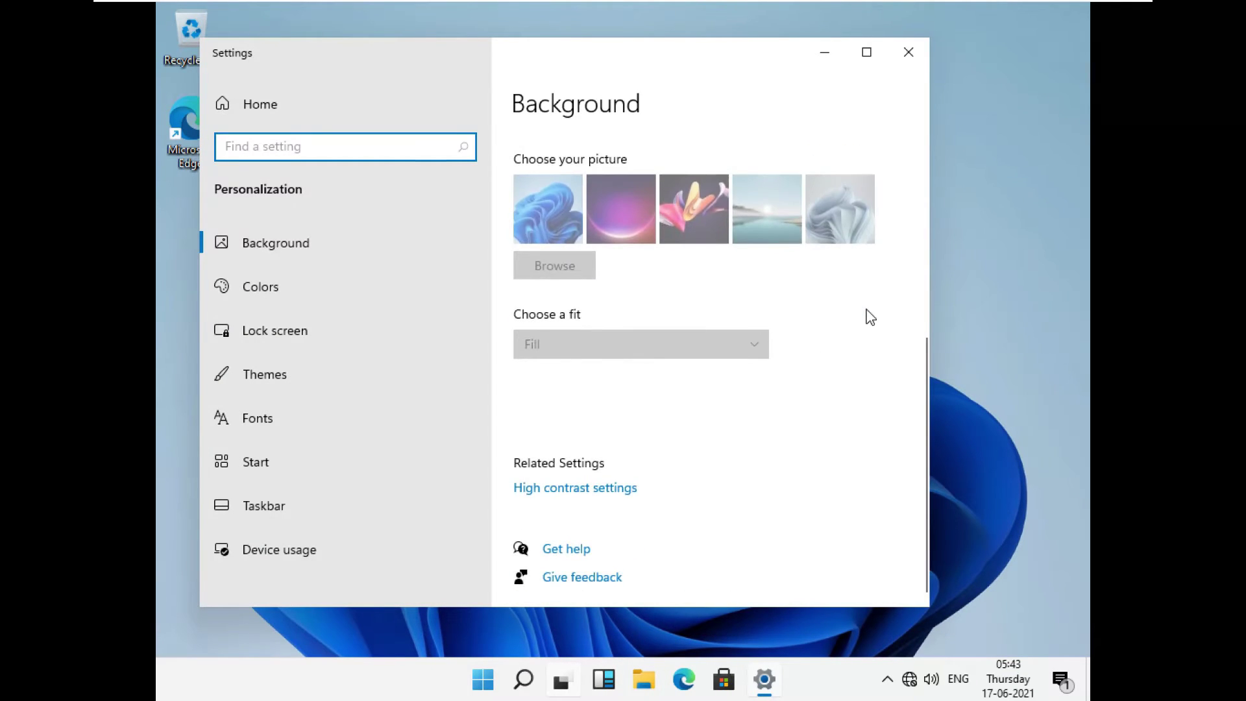
pyautogui.scroll(2, 871, 317)
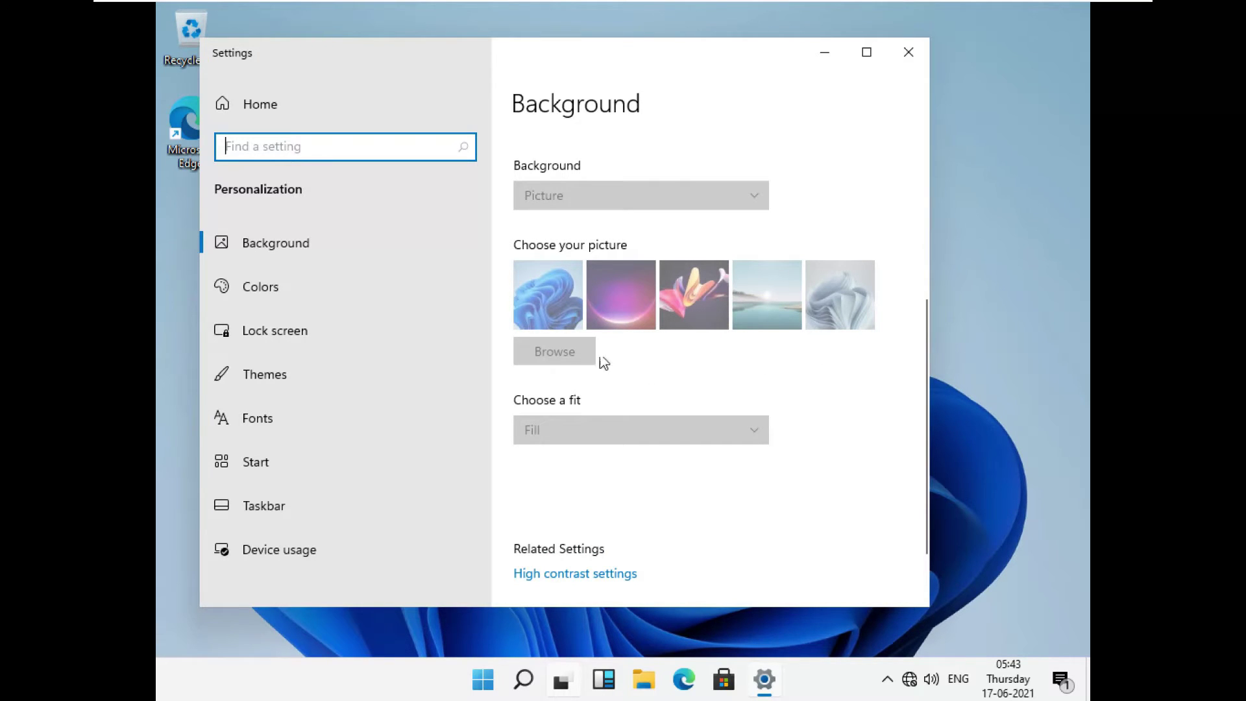
pyautogui.scroll(5, 712, 364)
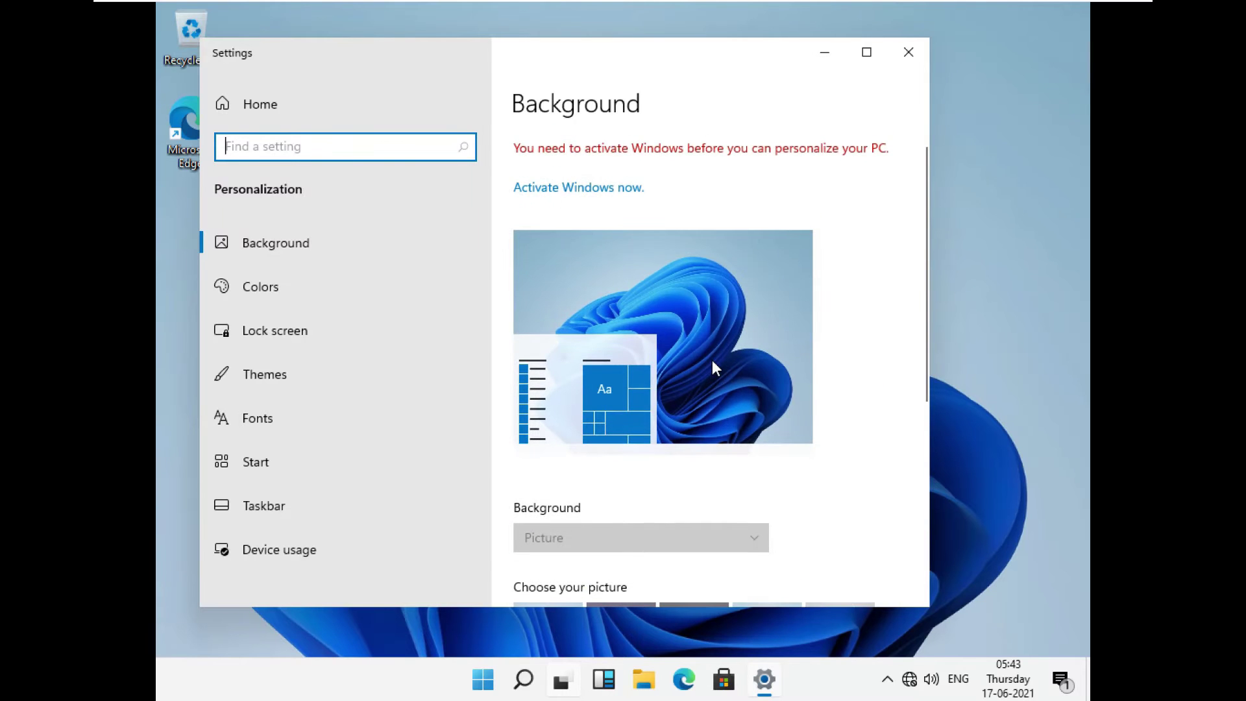
pyautogui.scroll(-5, 712, 361)
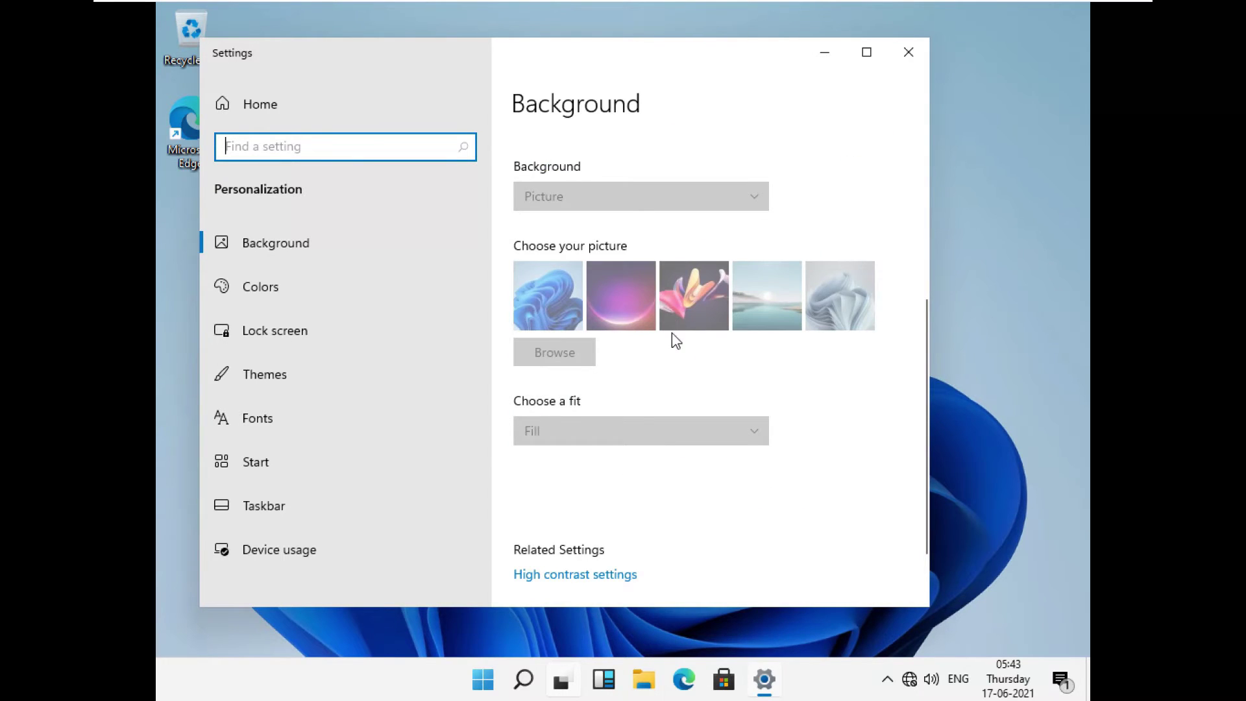
pyautogui.scroll(5, 672, 333)
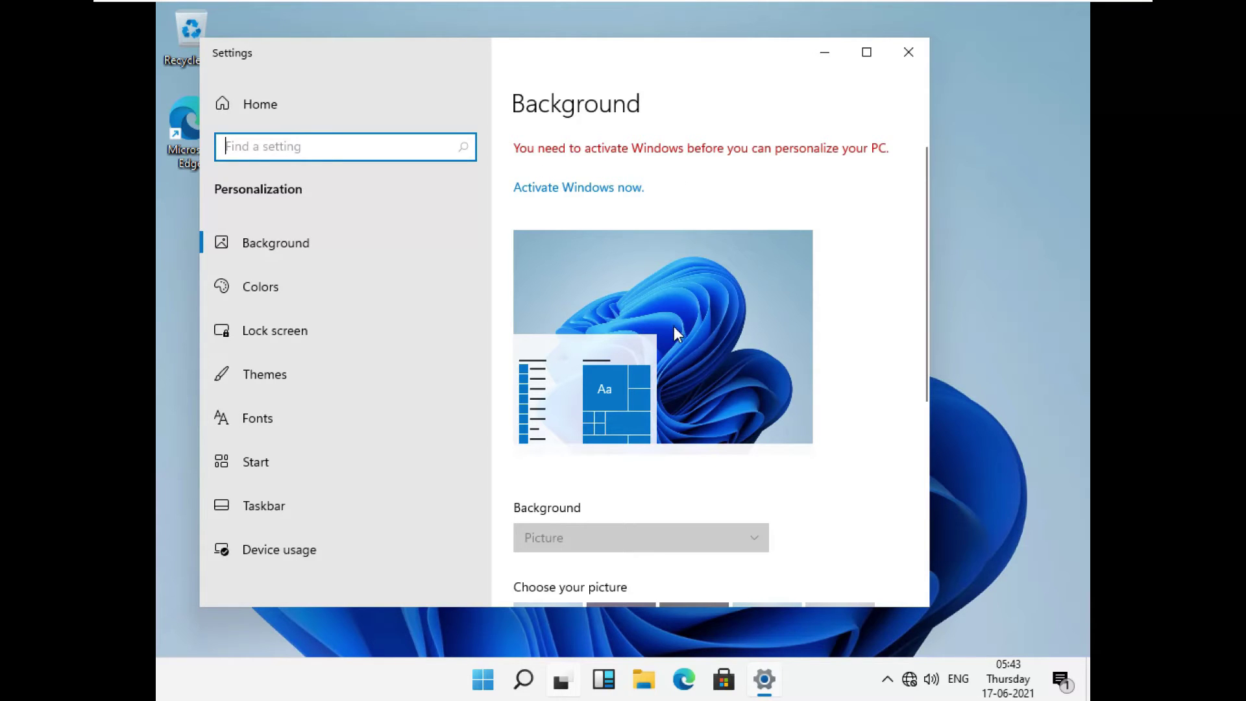
pyautogui.scroll(-5, 674, 326)
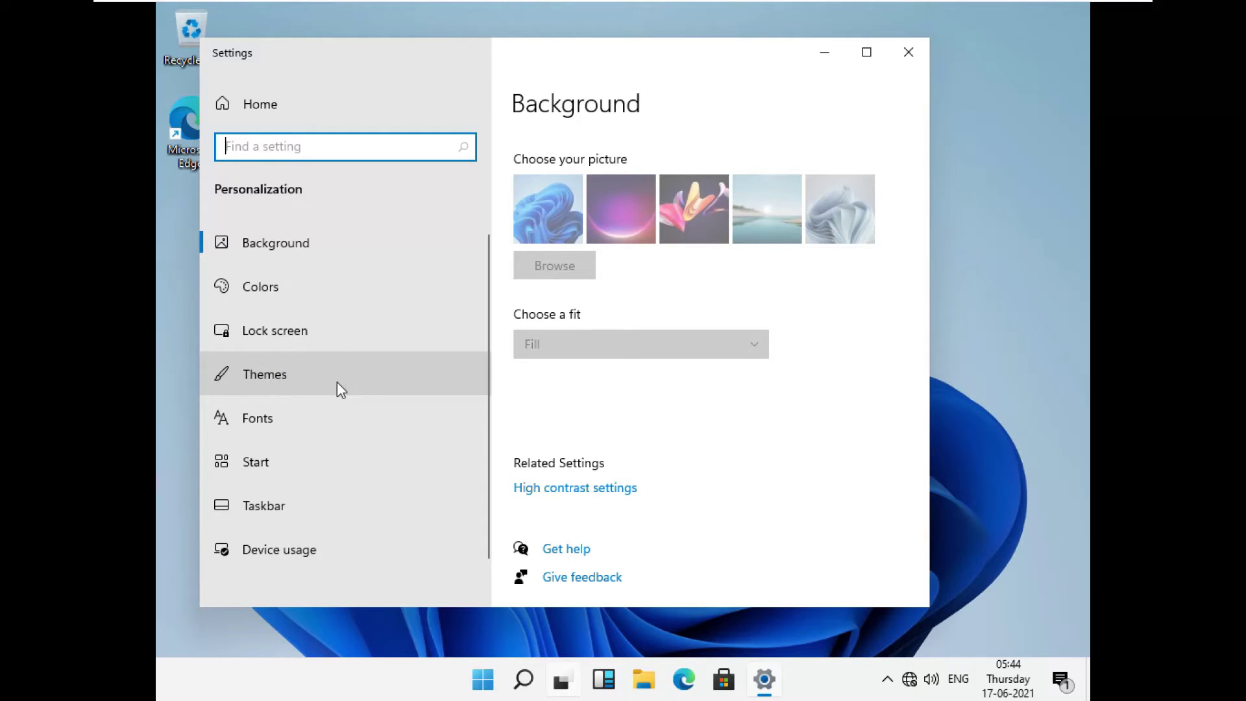
# Review the current theme and the available themes in the Themes settings, and close Settings
pyautogui.click(315, 378)
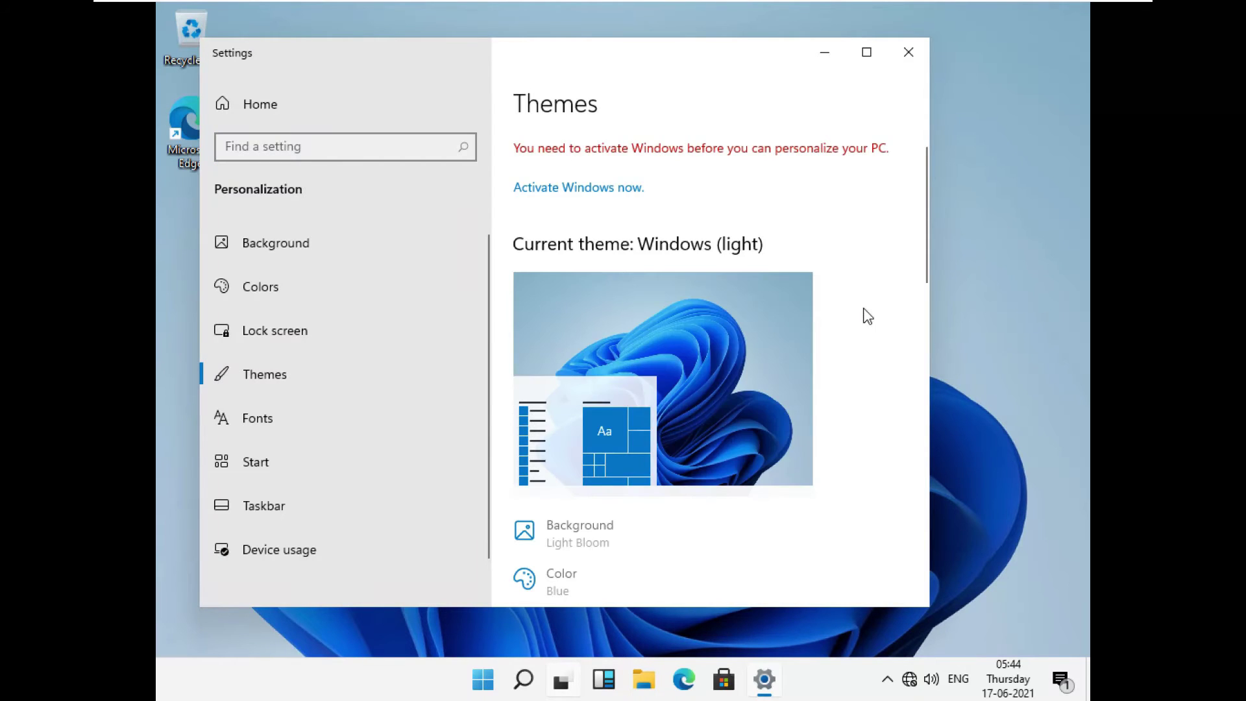
pyautogui.scroll(-10, 868, 316)
pyautogui.scroll(-3, 867, 316)
pyautogui.scroll(7, 868, 316)
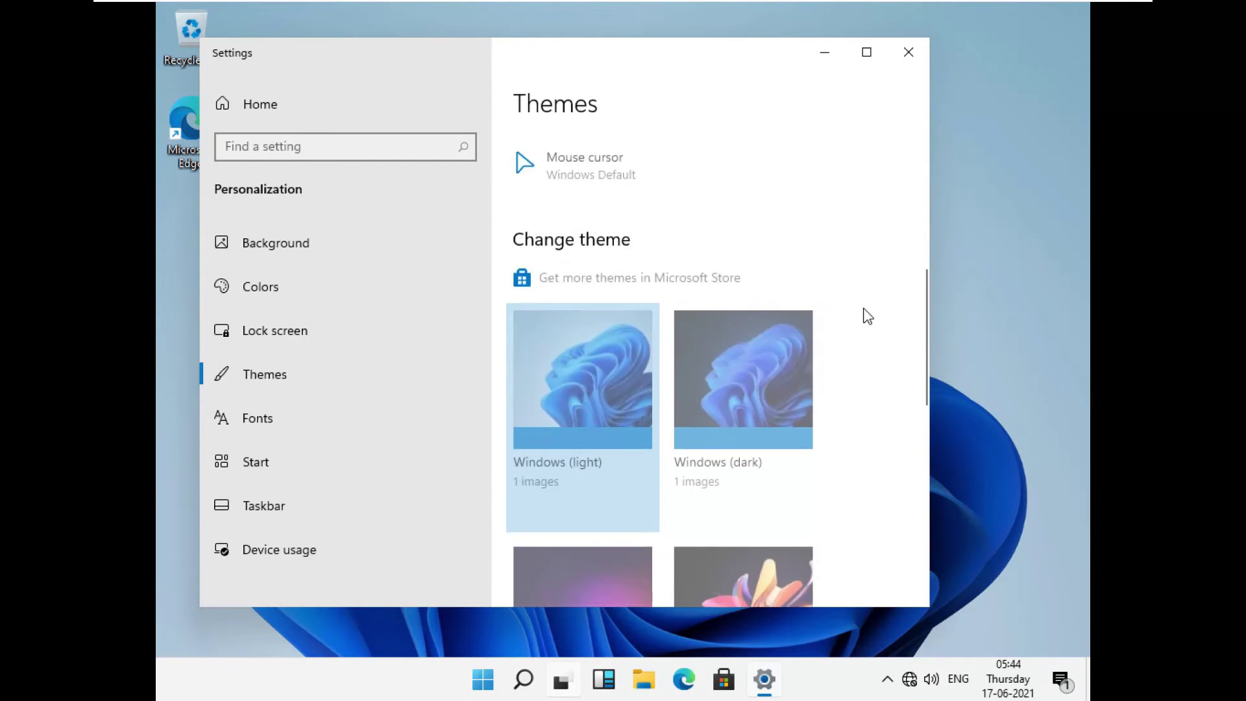
pyautogui.scroll(-8, 867, 316)
pyautogui.scroll(15, 867, 316)
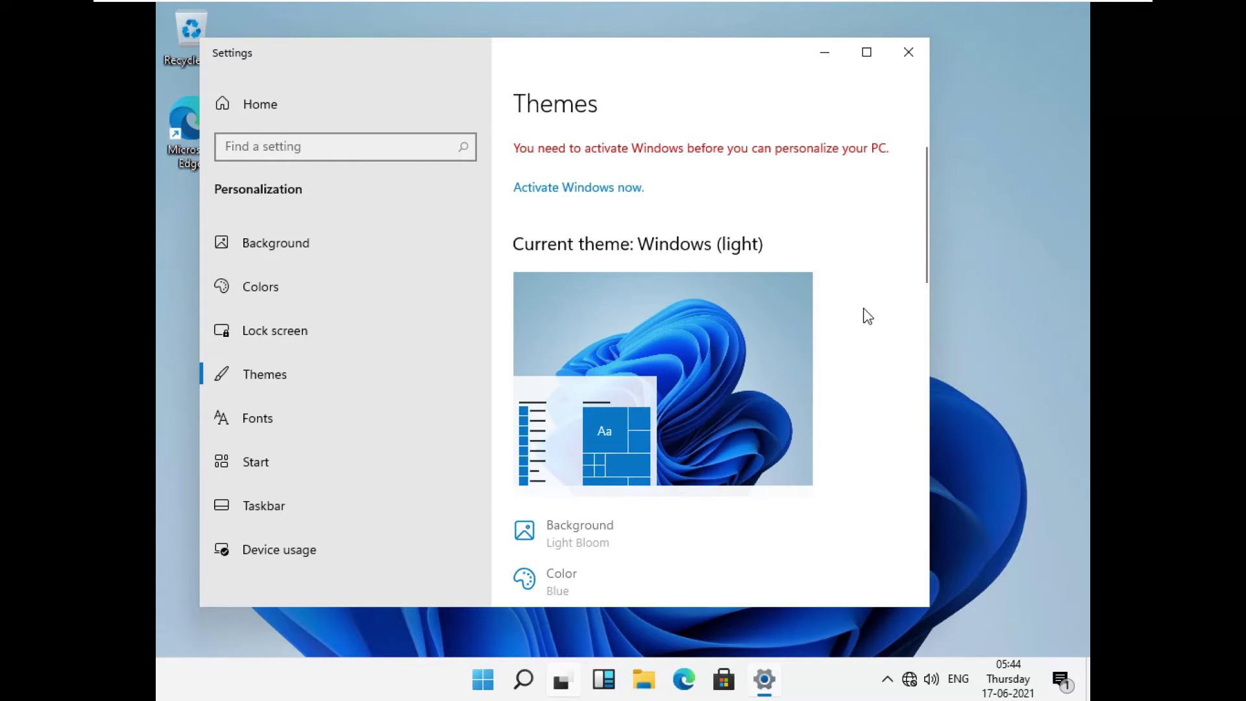
pyautogui.click(911, 57)
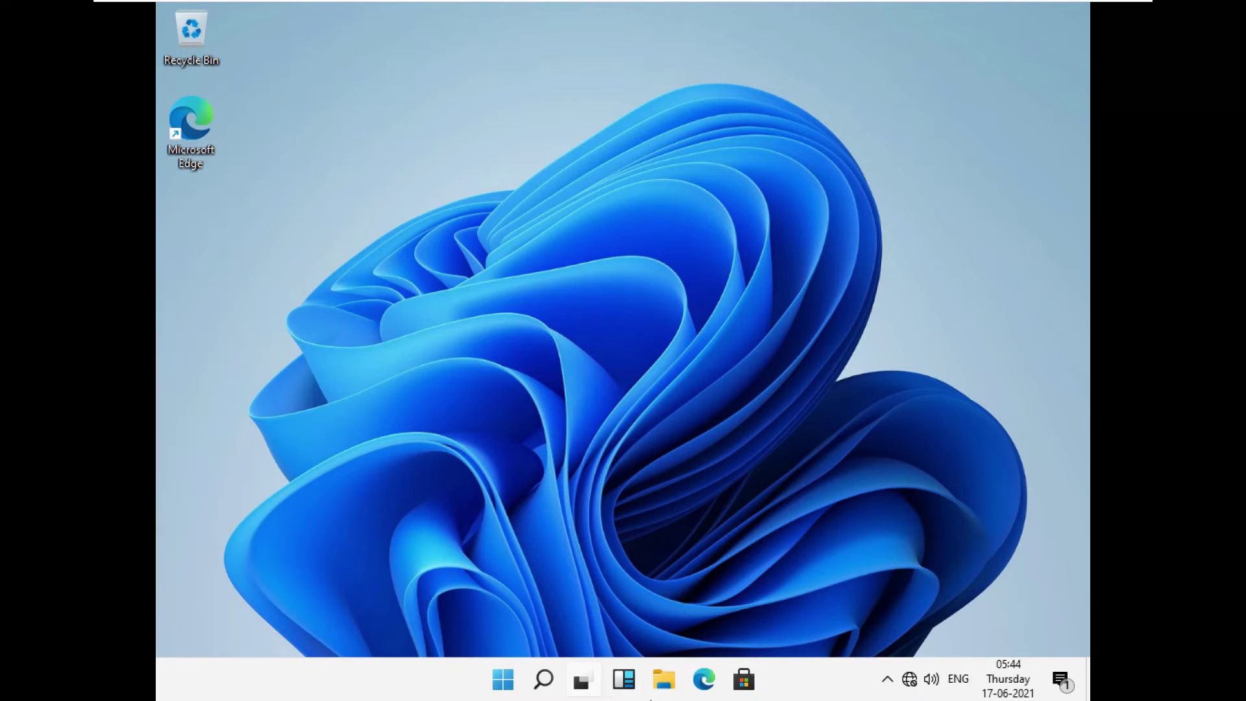
# View the Start menu's pinned and recommended apps, opening and closing it twice
pyautogui.click(504, 688)
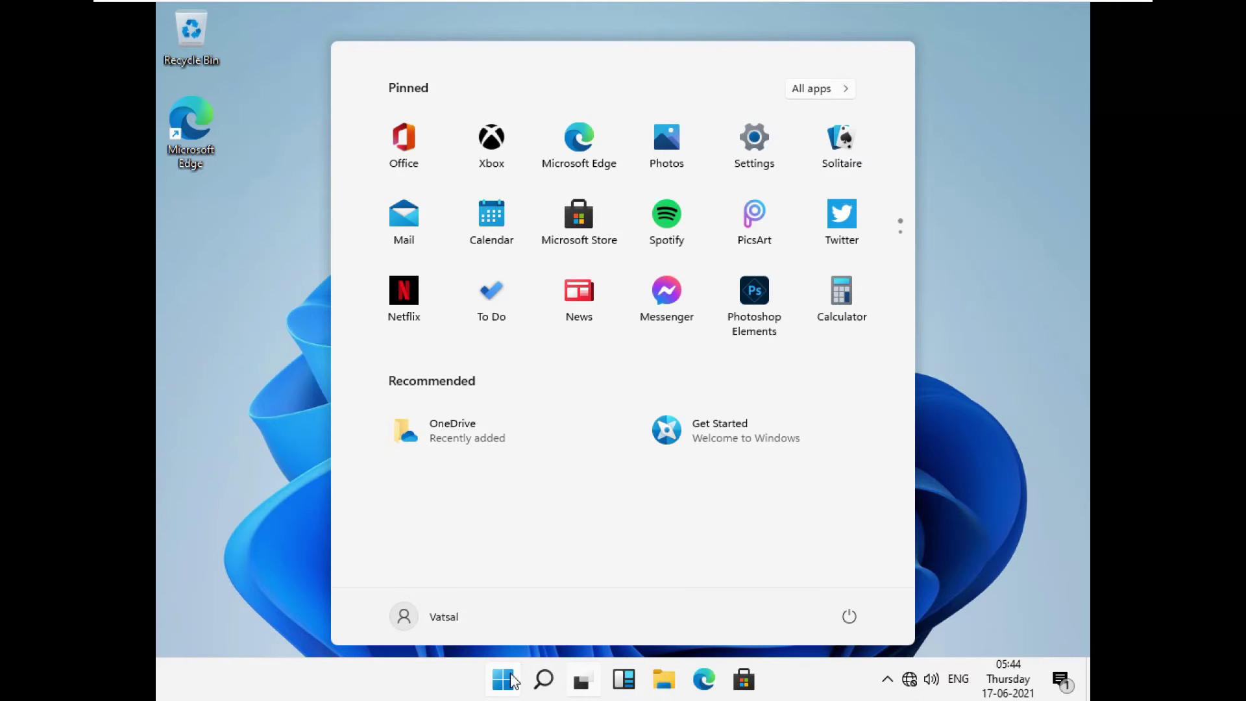
pyautogui.click(512, 680)
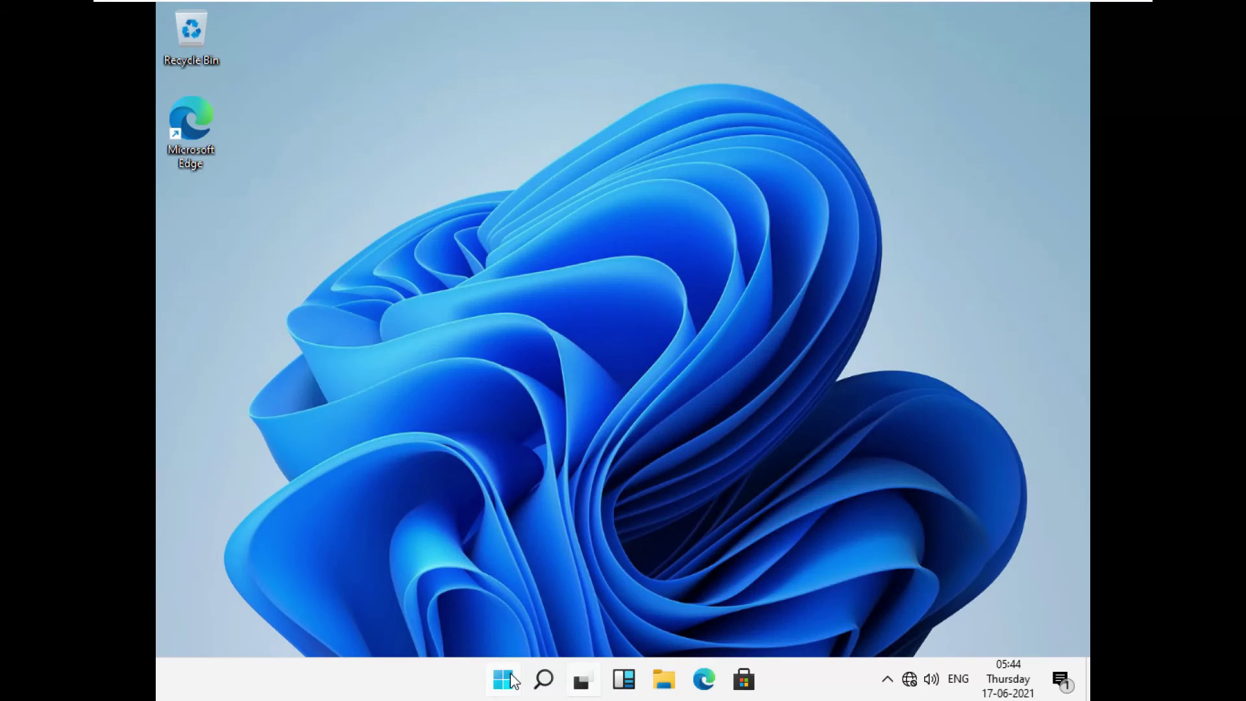
pyautogui.click(511, 680)
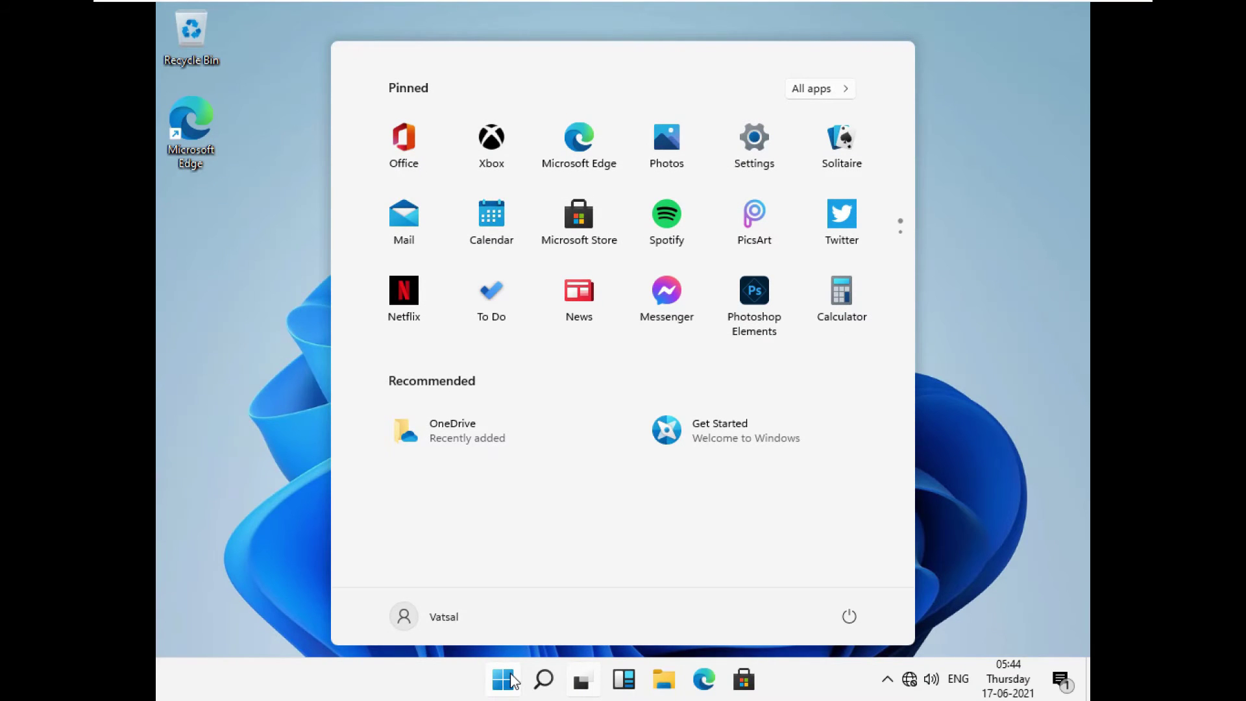
pyautogui.click(513, 681)
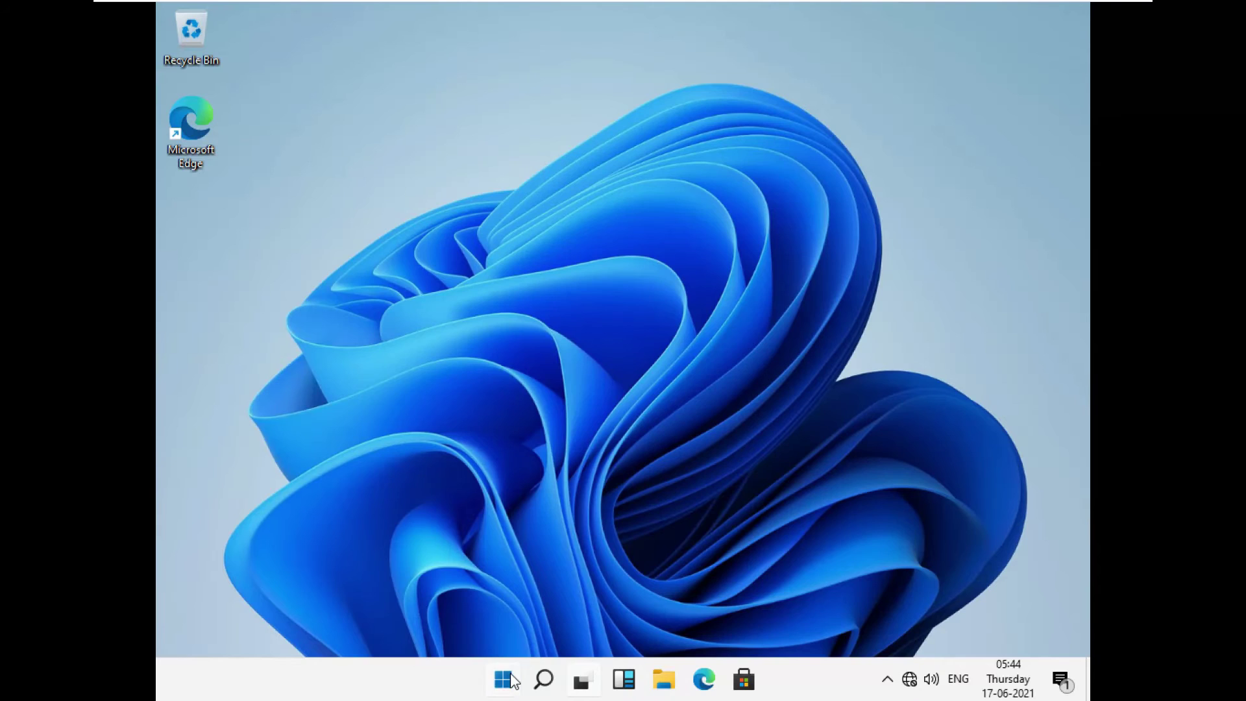
# In the Start menu, pin Calendar directly before Photos and Microsoft Store before Microsoft Edge, and check Solitaire's context options
pyautogui.click(513, 681)
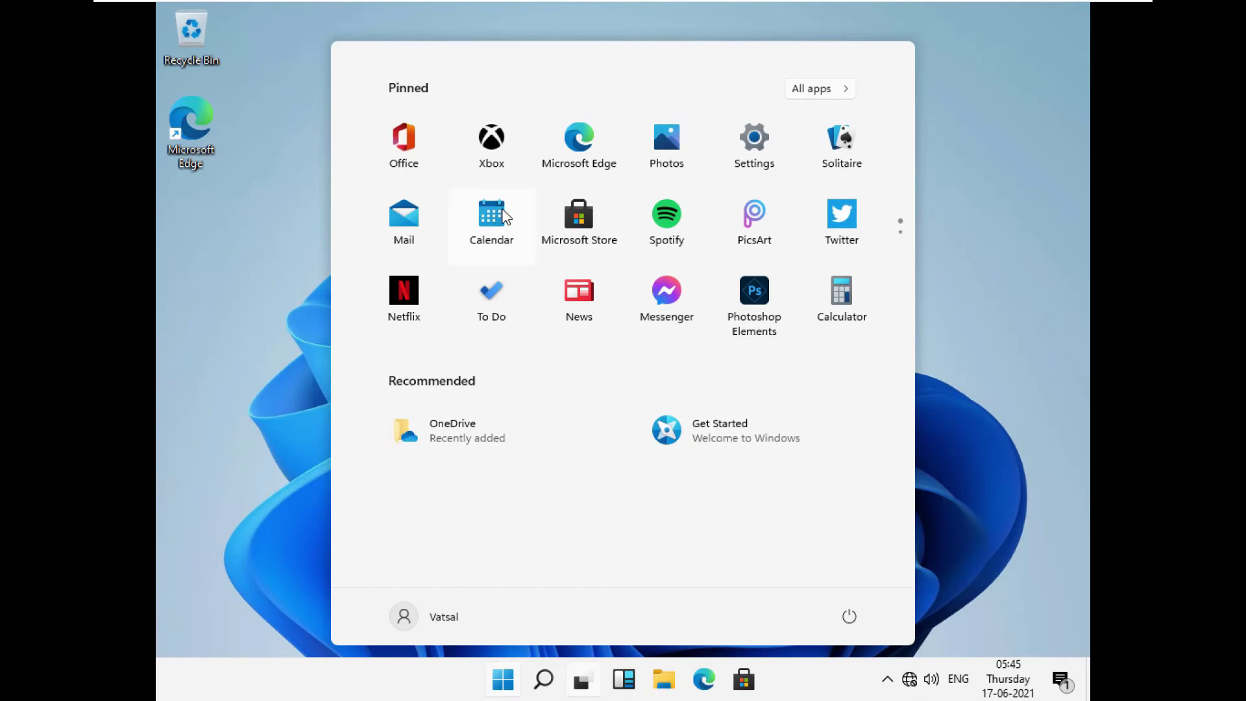
pyautogui.moveTo(550, 199); pyautogui.dragTo(662, 250)
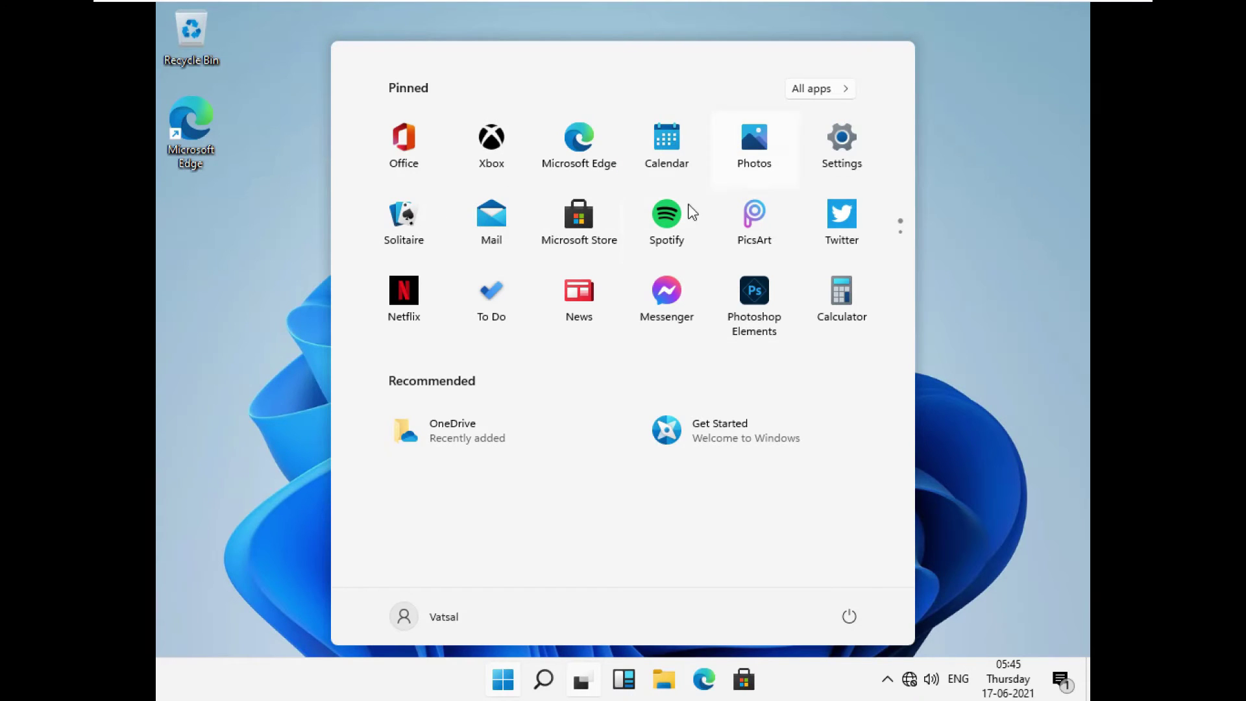
pyautogui.moveTo(579, 217); pyautogui.dragTo(539, 182)
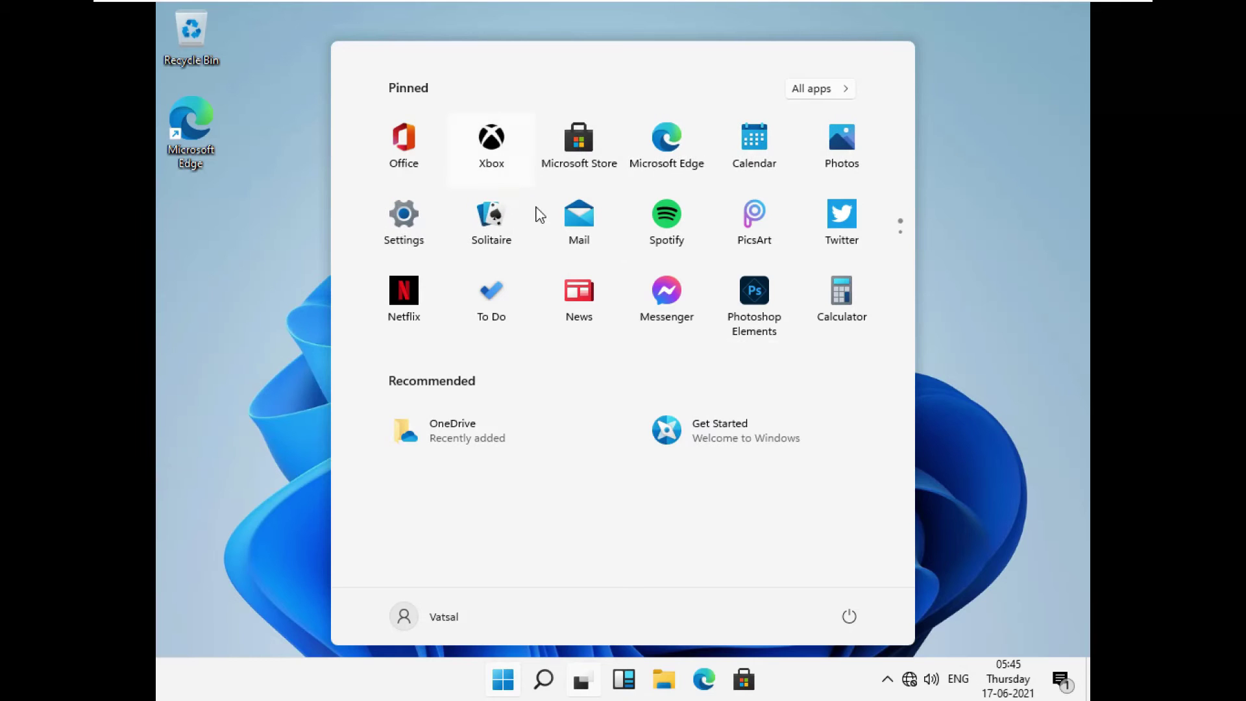
pyautogui.rightClick(480, 224)
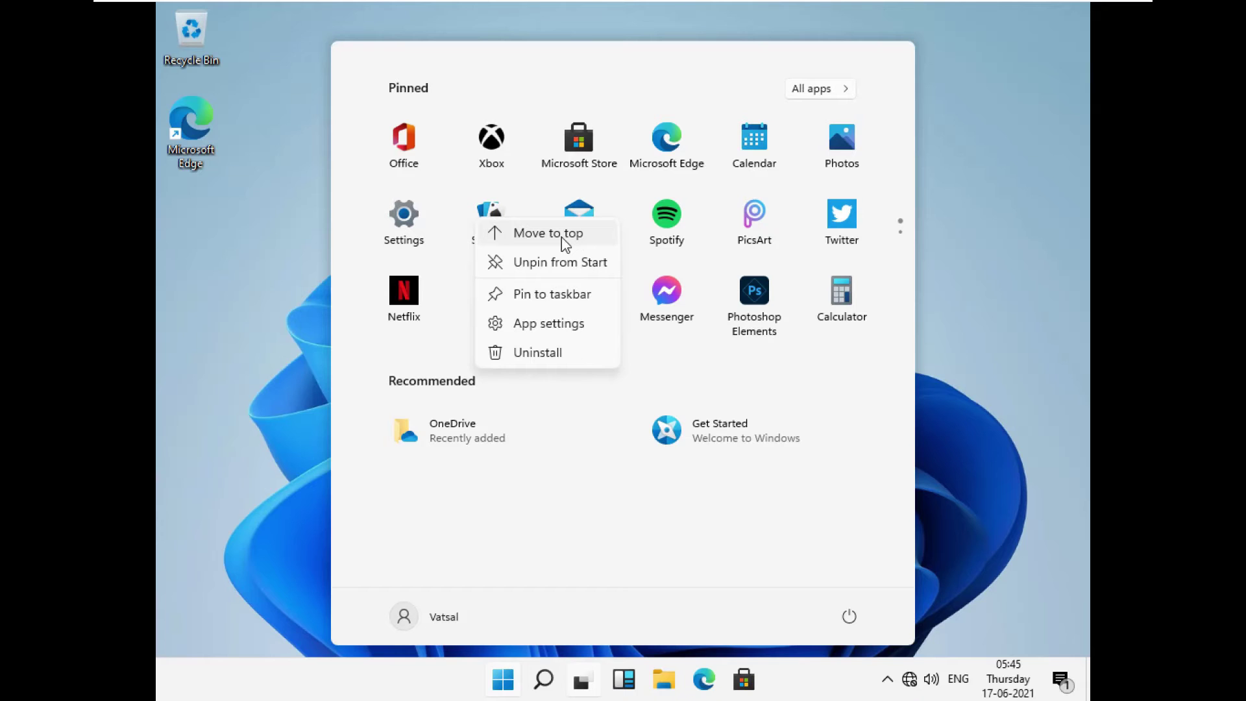
pyautogui.click(634, 367)
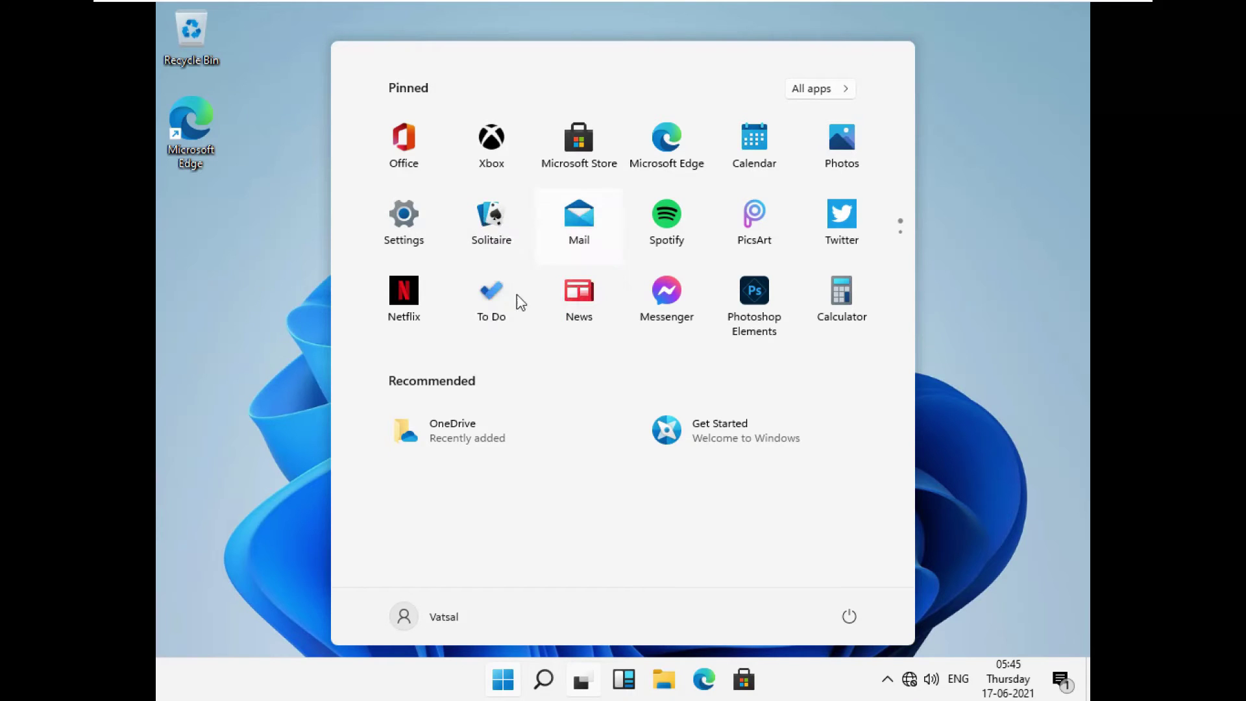
# Browse the full alphabetical list of all installed apps and return to the pinned apps
pyautogui.click(819, 91)
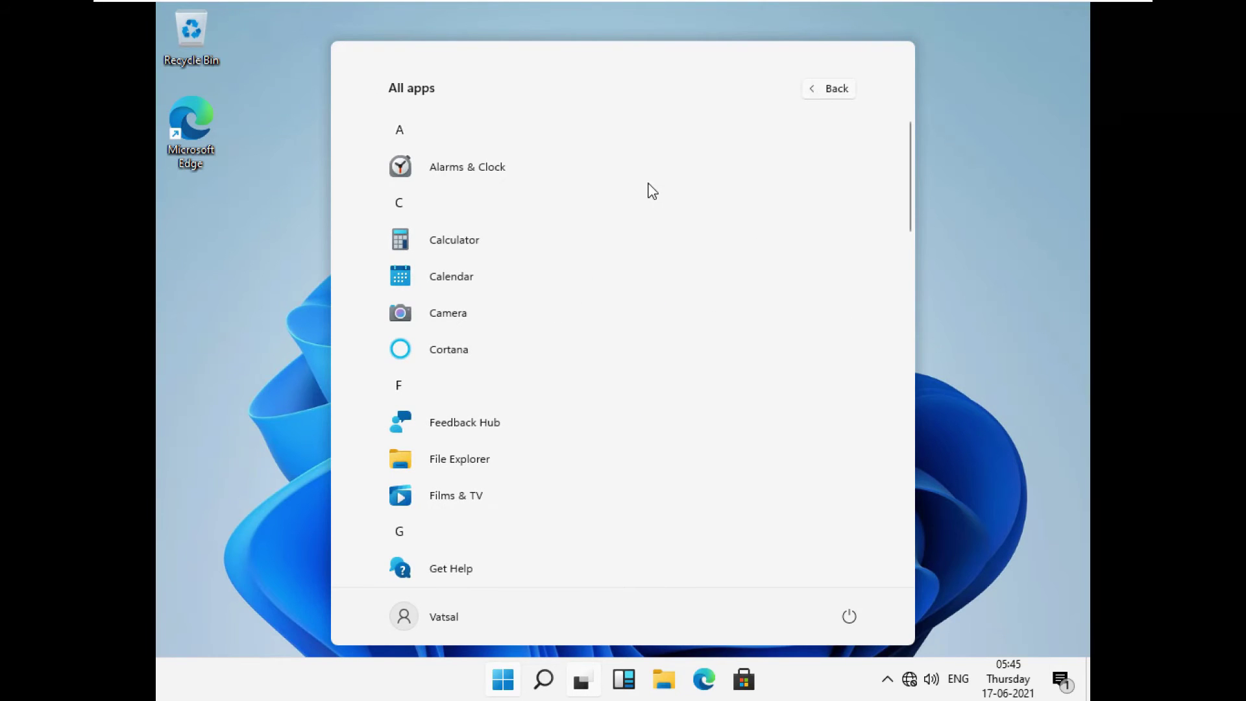
pyautogui.scroll(-10, 652, 190)
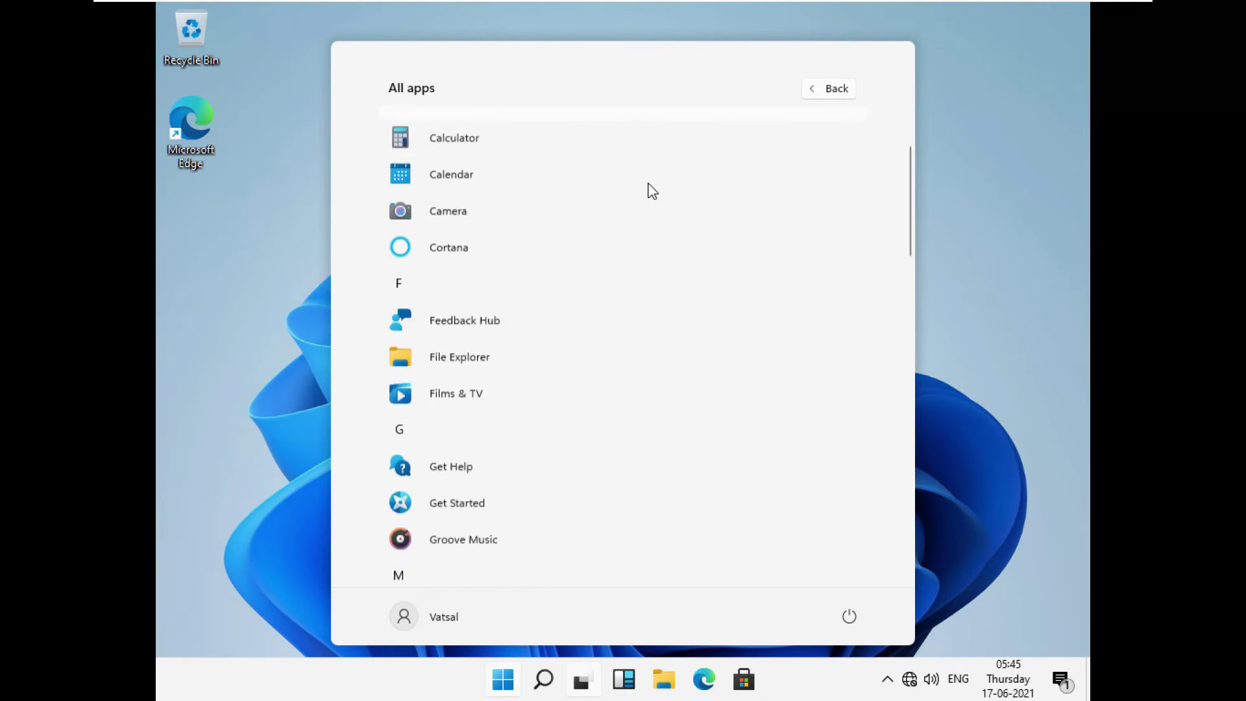
pyautogui.scroll(-5, 652, 190)
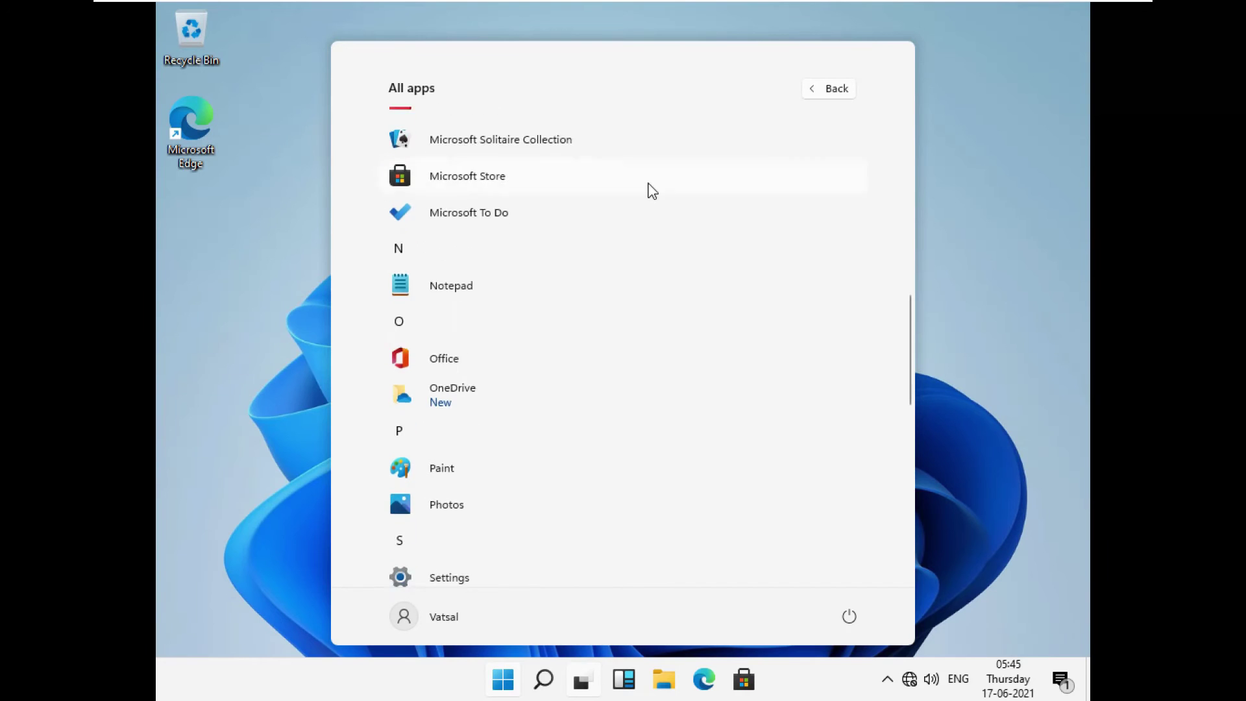
pyautogui.scroll(6, 652, 191)
pyautogui.scroll(8, 652, 190)
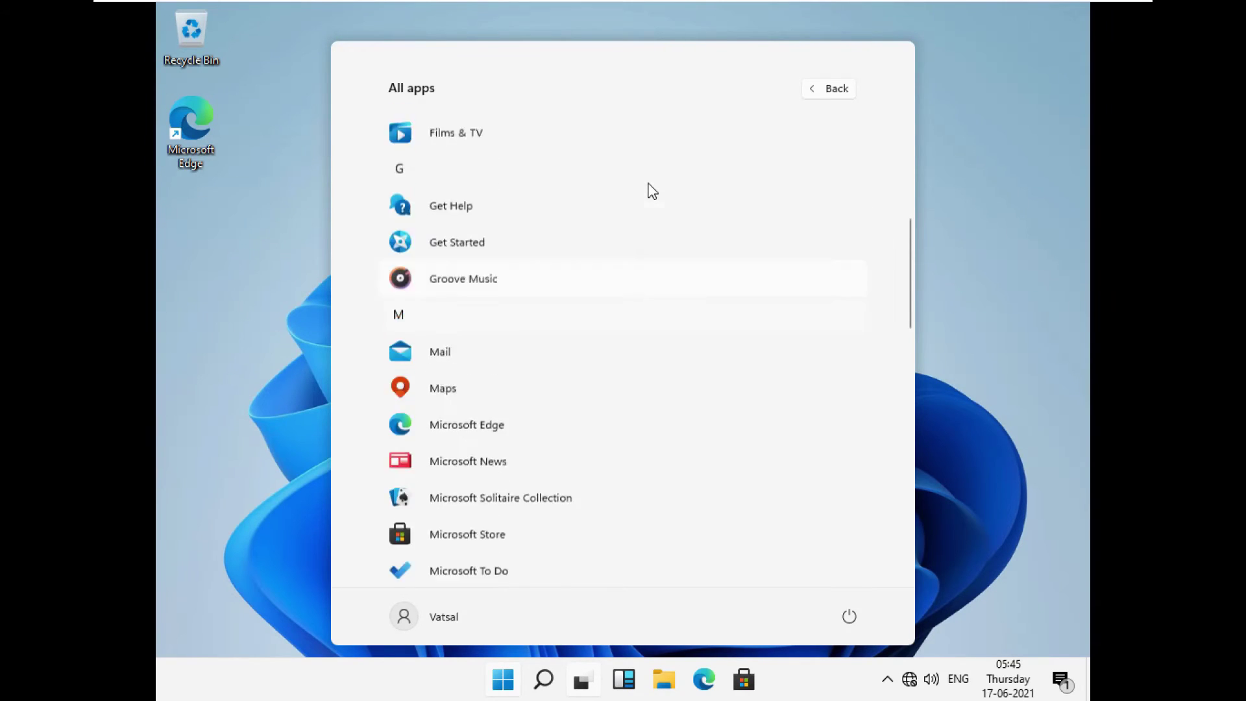
pyautogui.scroll(-6, 652, 190)
pyautogui.scroll(-12, 652, 190)
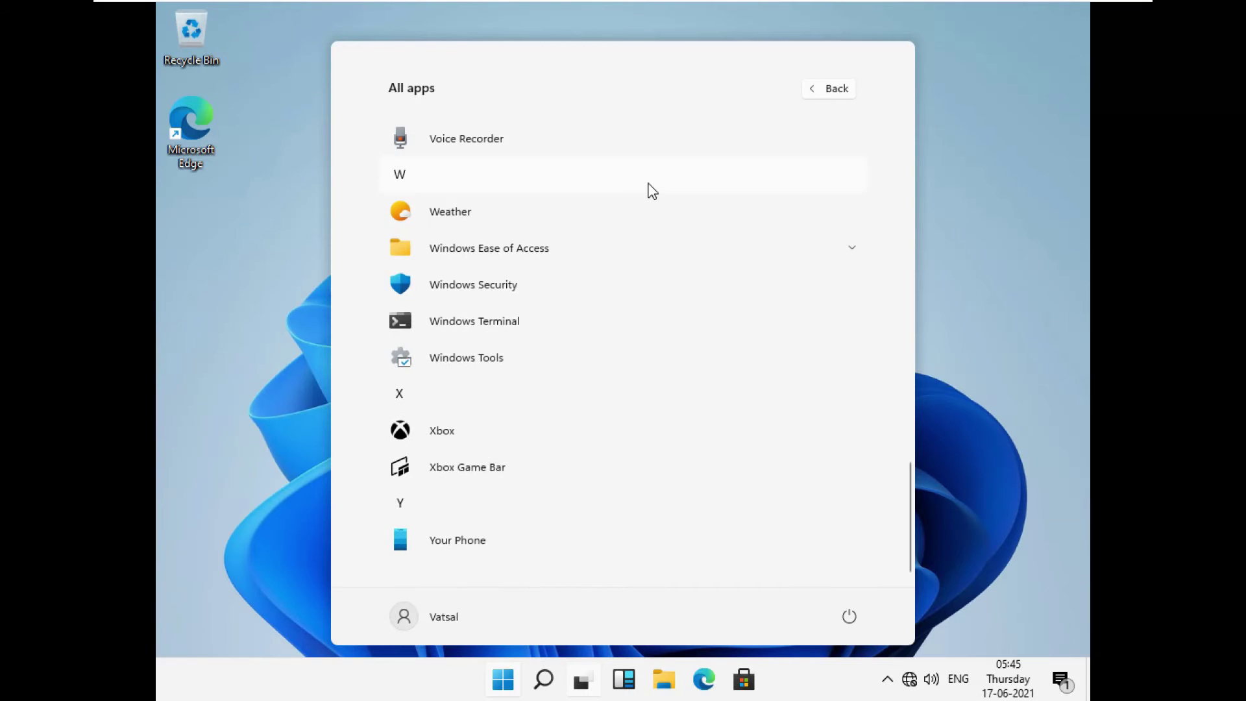
pyautogui.scroll(15, 652, 190)
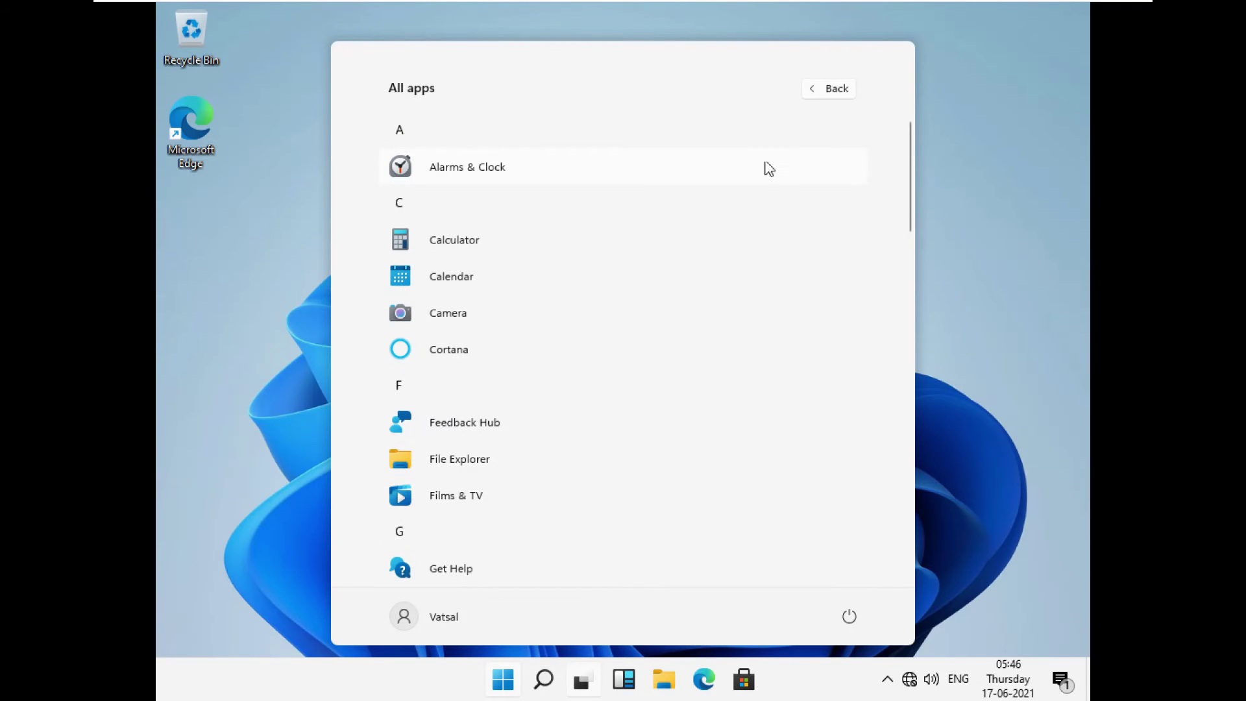
pyautogui.click(839, 91)
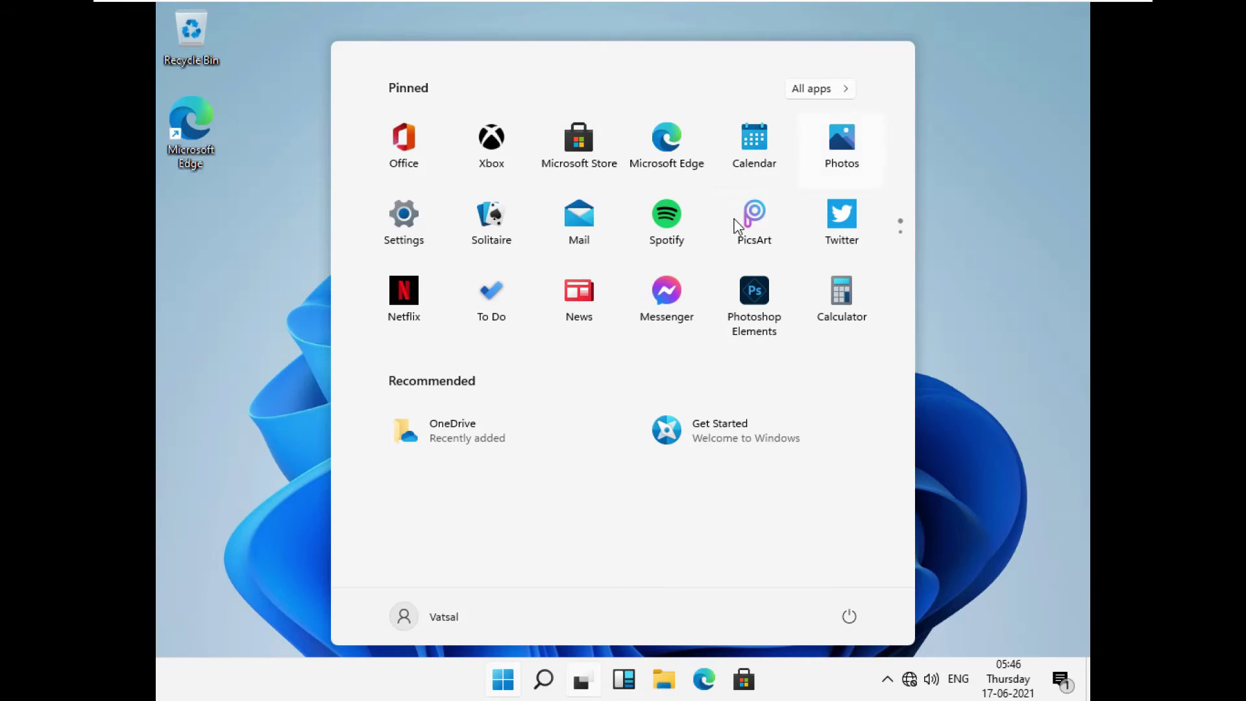
# Open Settings from the pinned apps, look over its home page categories, and close it
pyautogui.click(401, 223)
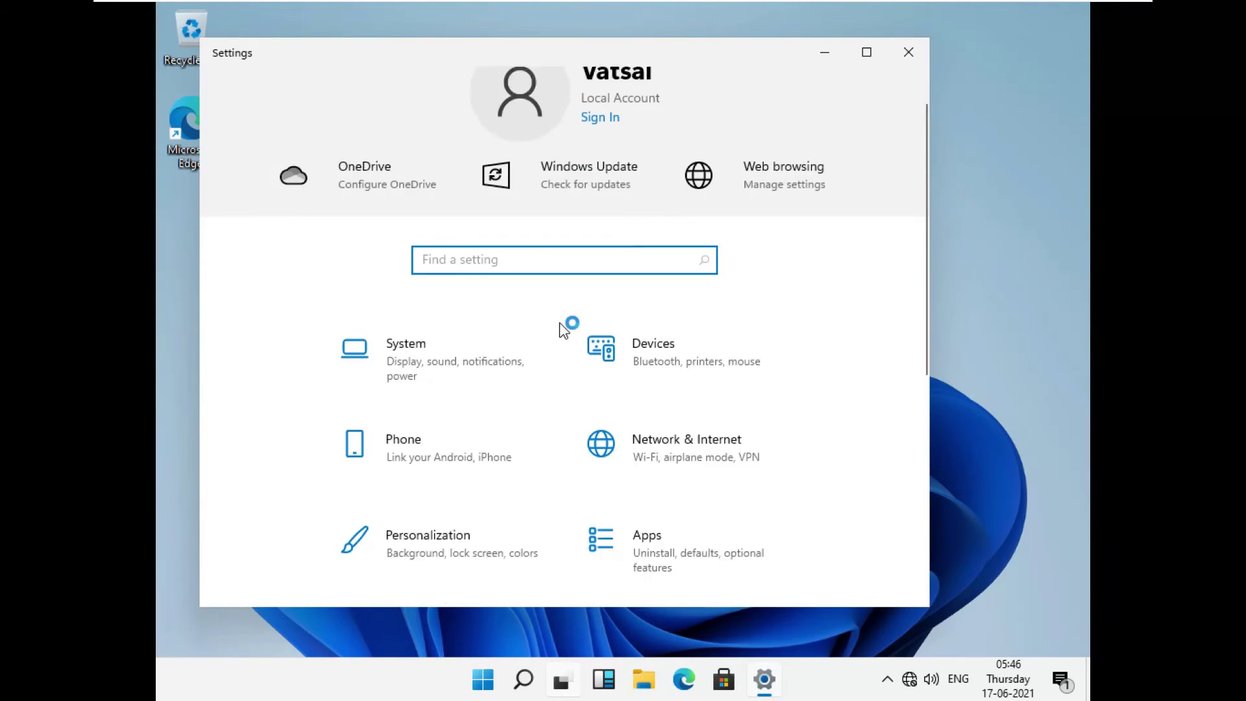
pyautogui.scroll(-2, 559, 322)
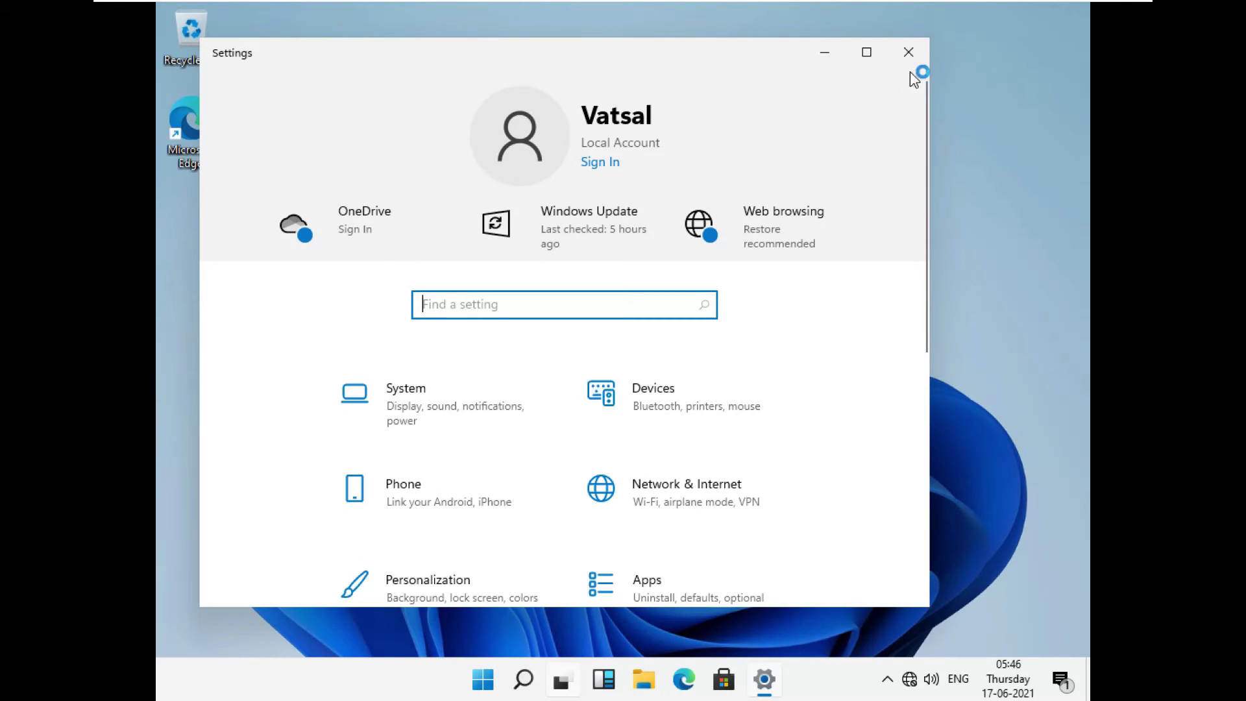
pyautogui.click(919, 55)
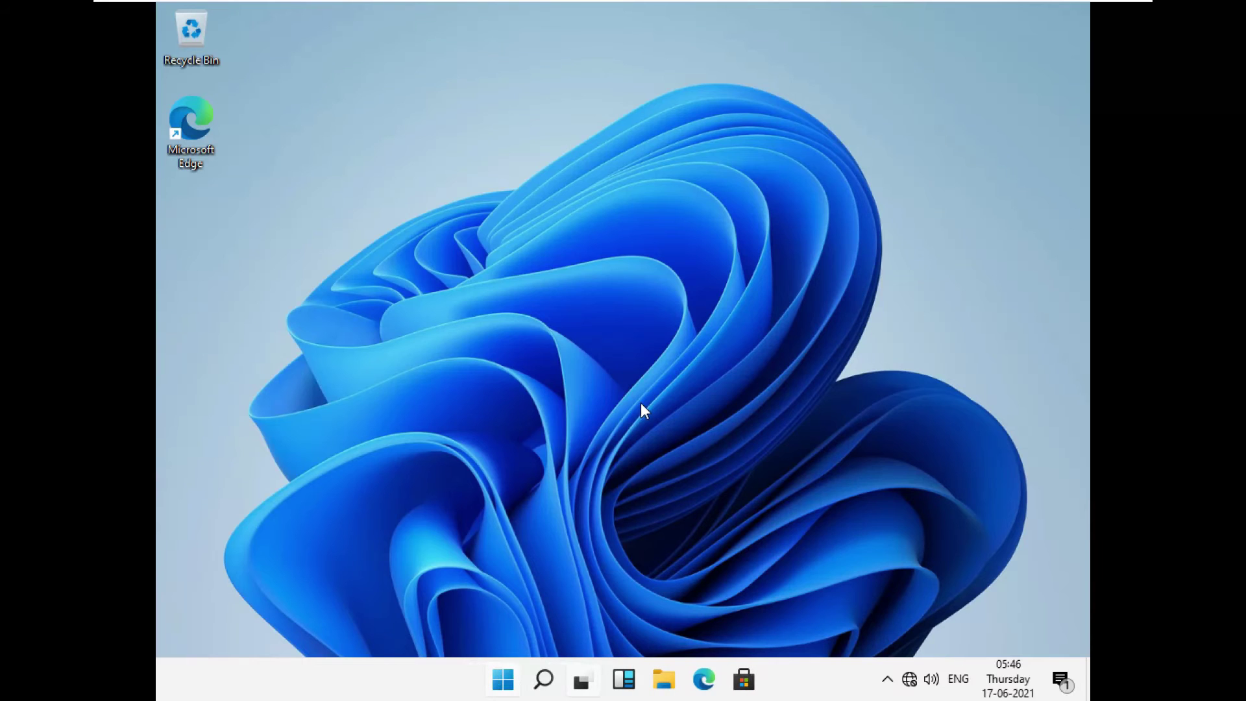
# Open the Start menu and show the account options of the signed-in user
pyautogui.press('super')
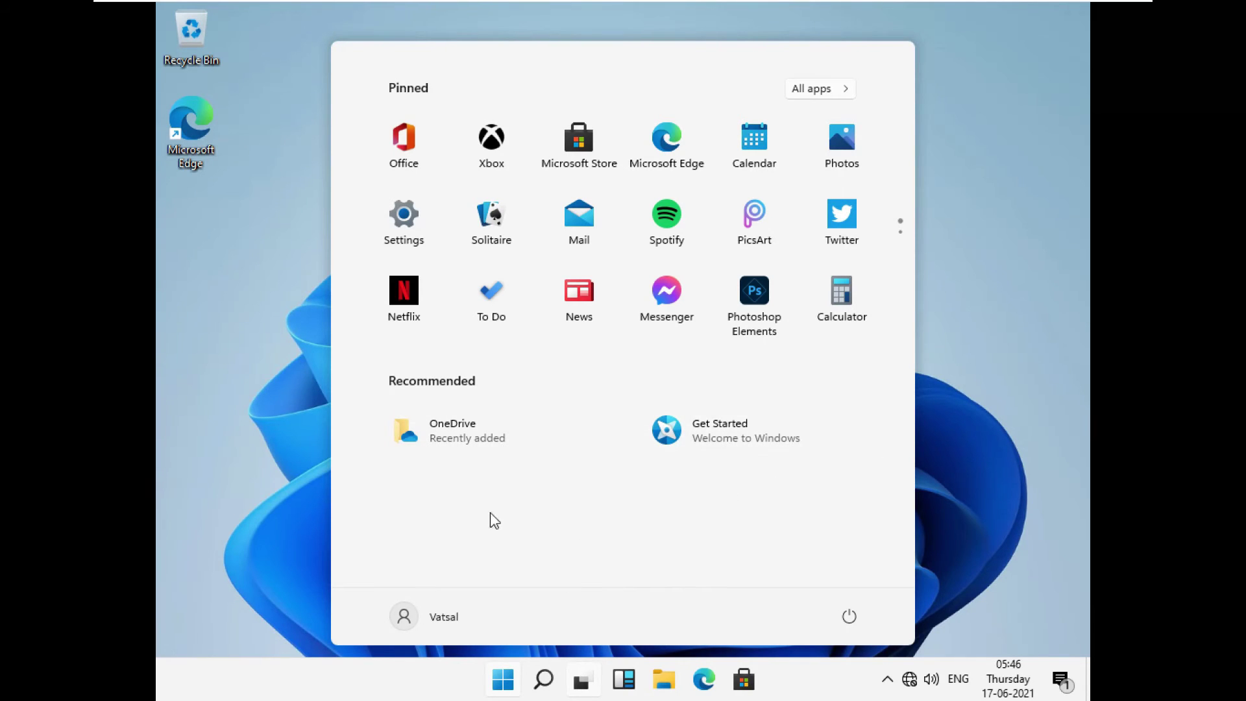
pyautogui.click(457, 622)
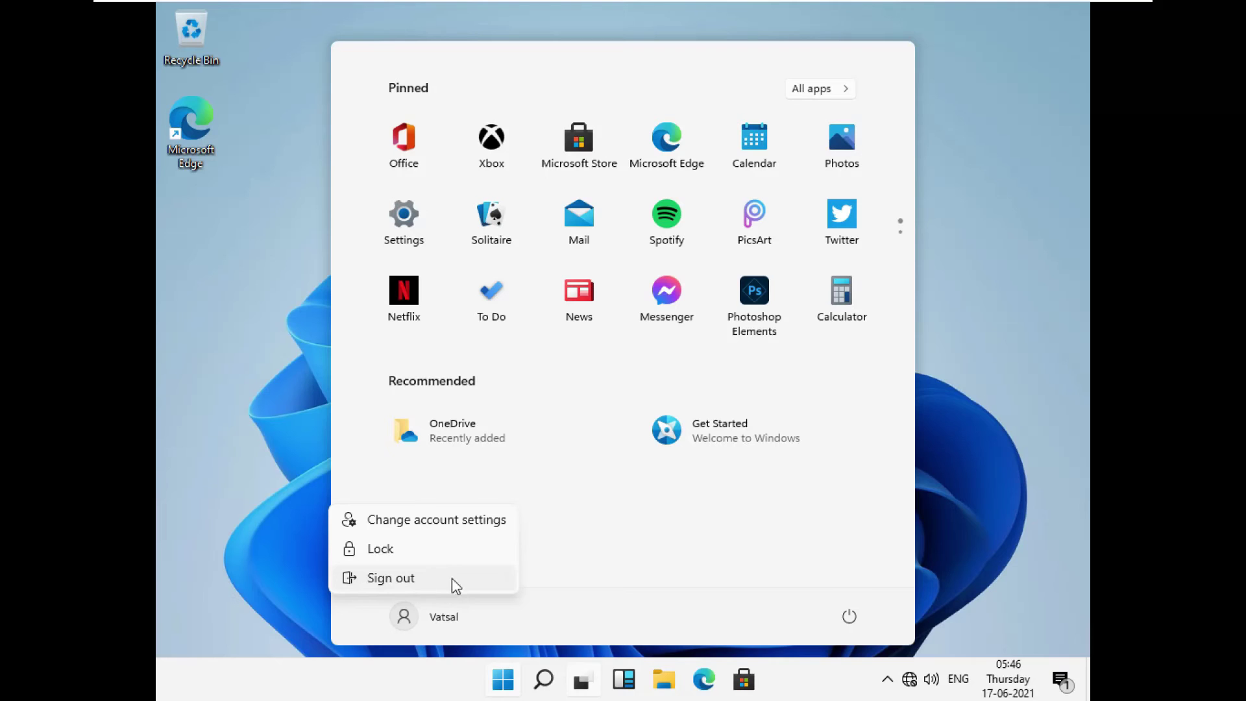
# Dismiss the account options, check the power options in the Start menu, and return to the desktop
pyautogui.click(613, 614)
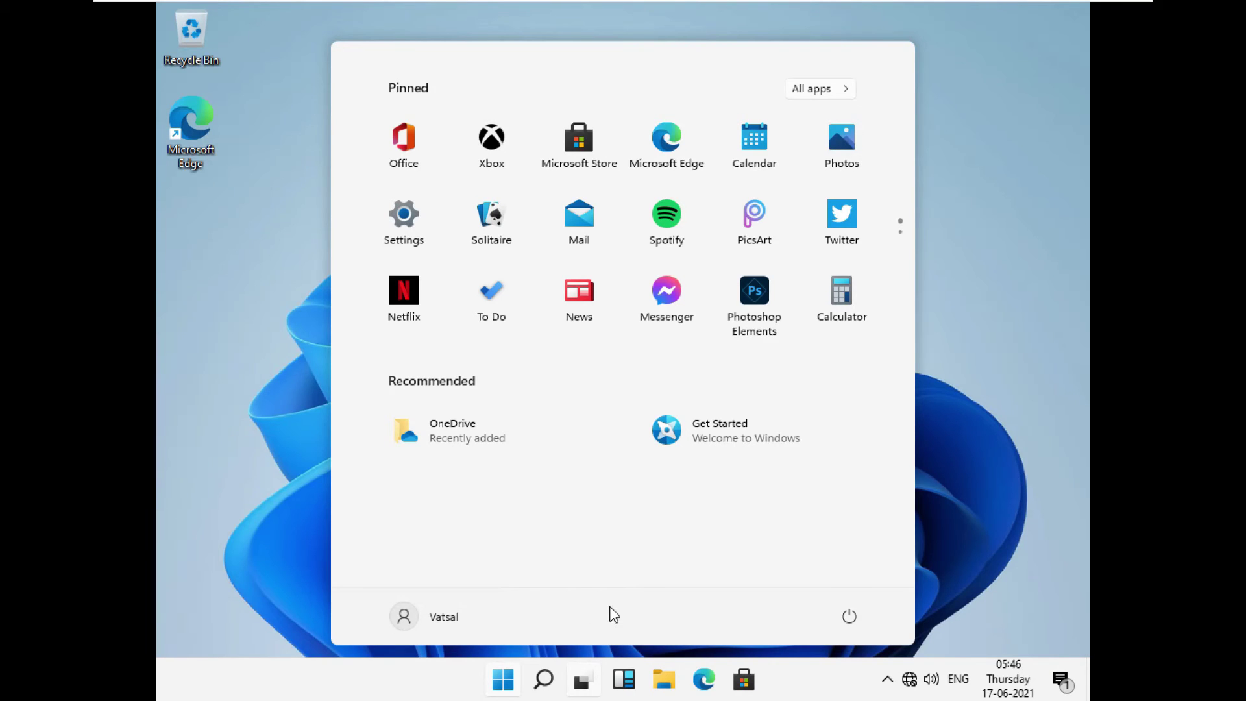
pyautogui.click(850, 620)
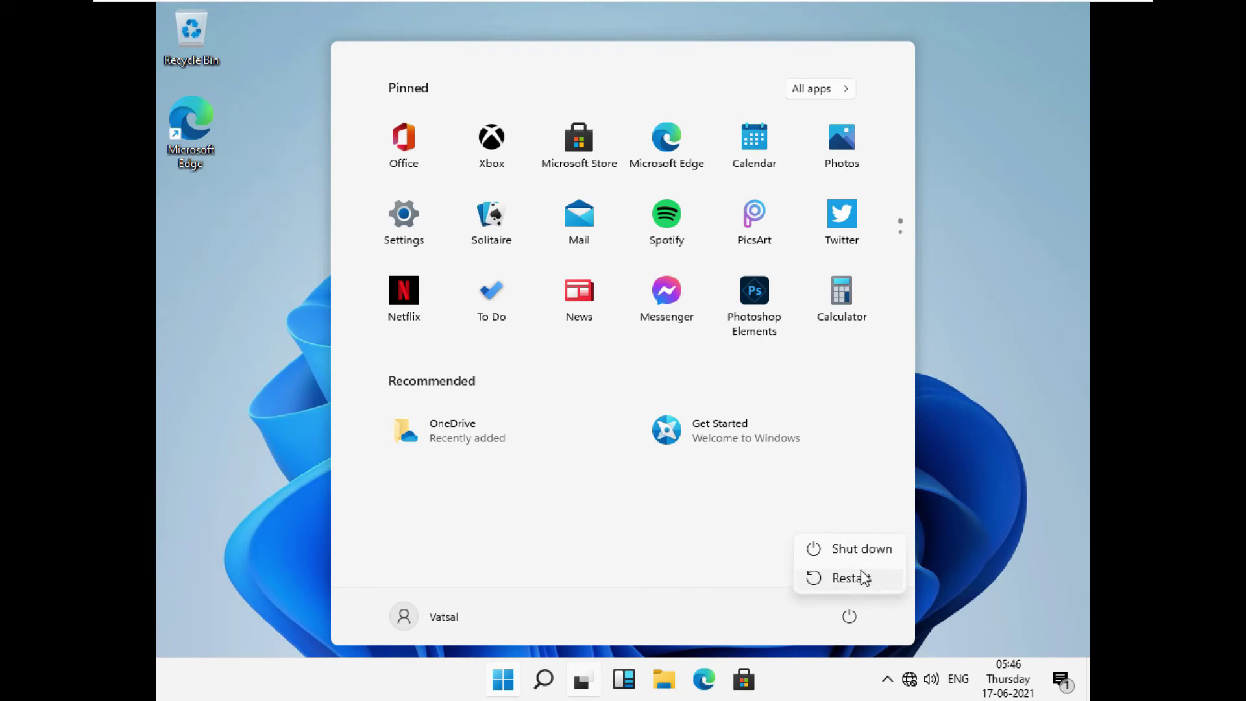
pyautogui.press('Escape')
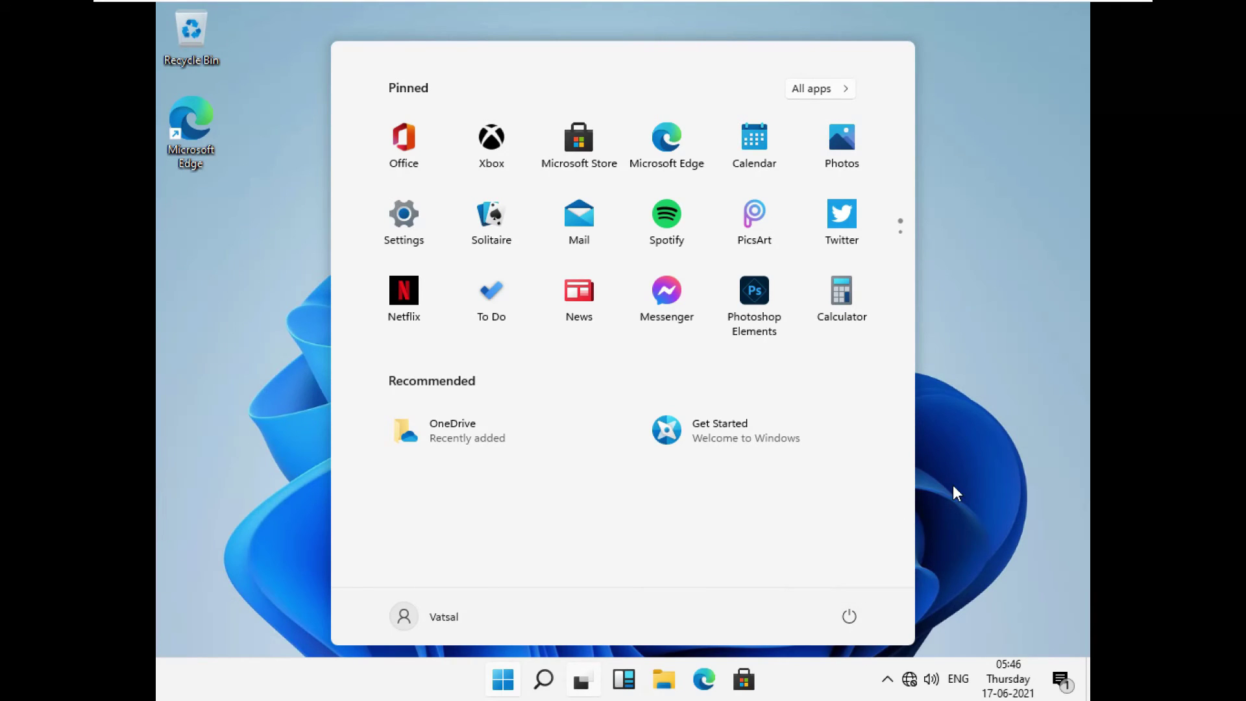
pyautogui.click(271, 493)
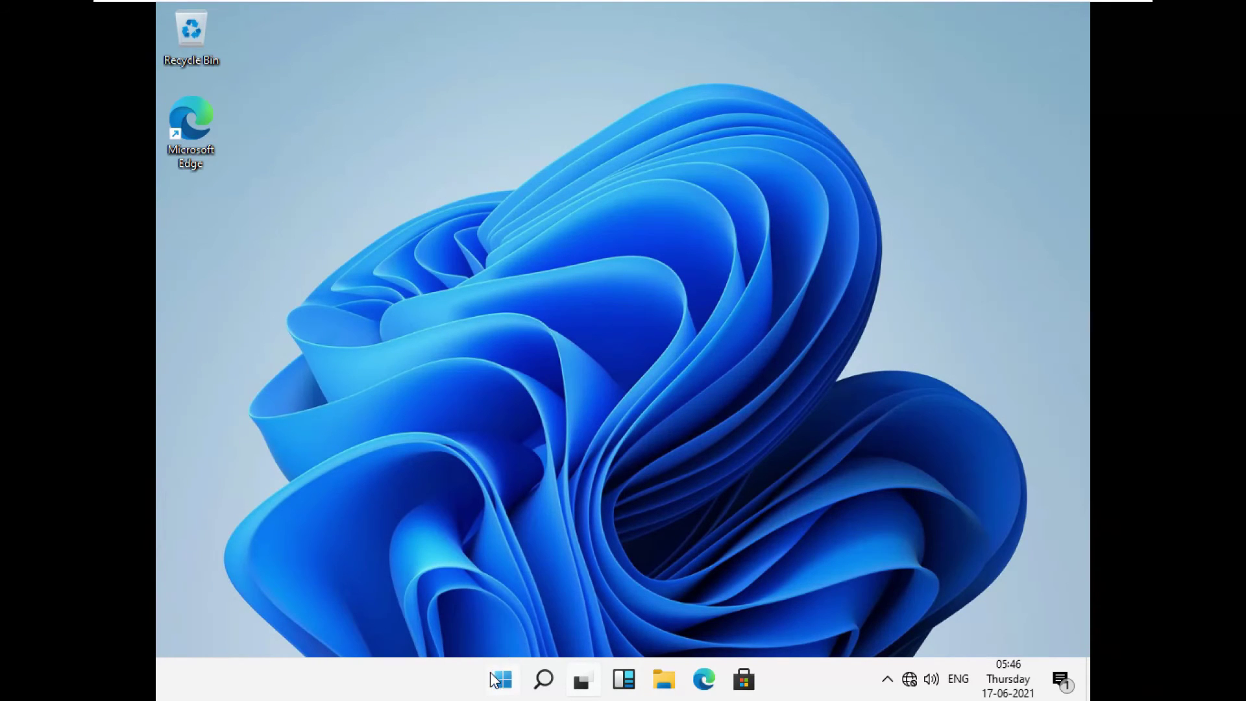
# Search Windows for "control", open Control Panel to look over its categories, and close it
pyautogui.click(545, 681)
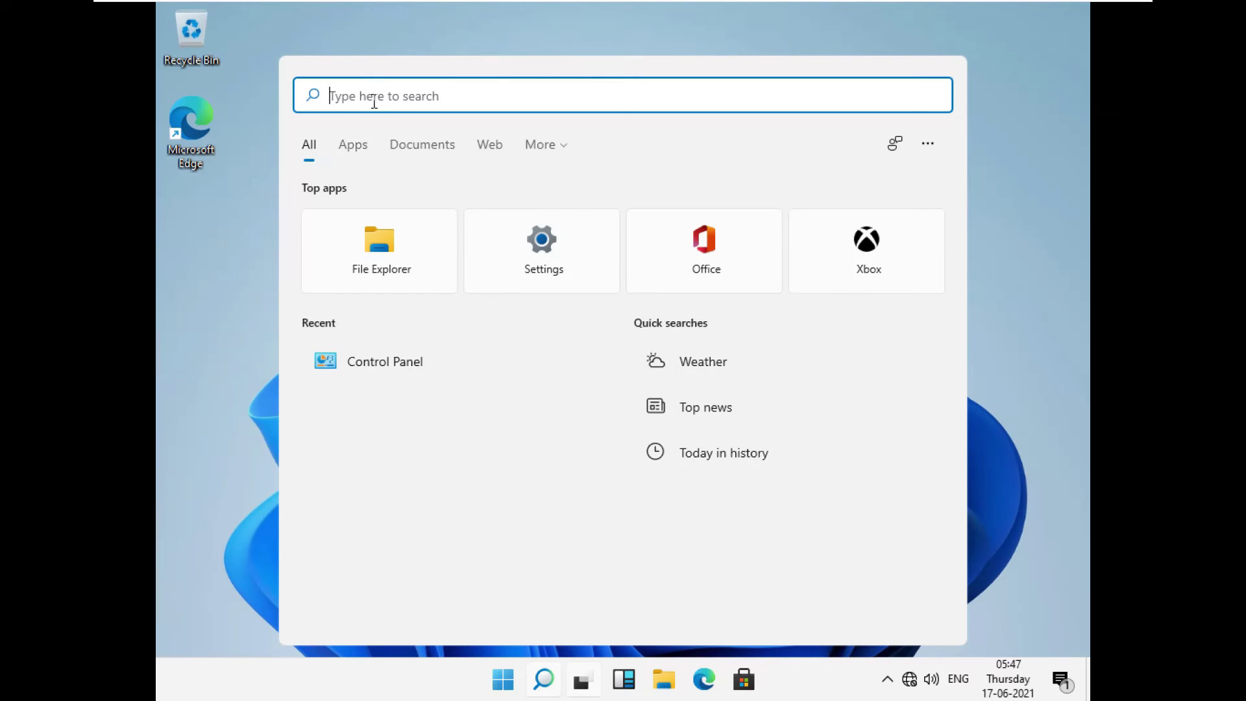
pyautogui.write('control')
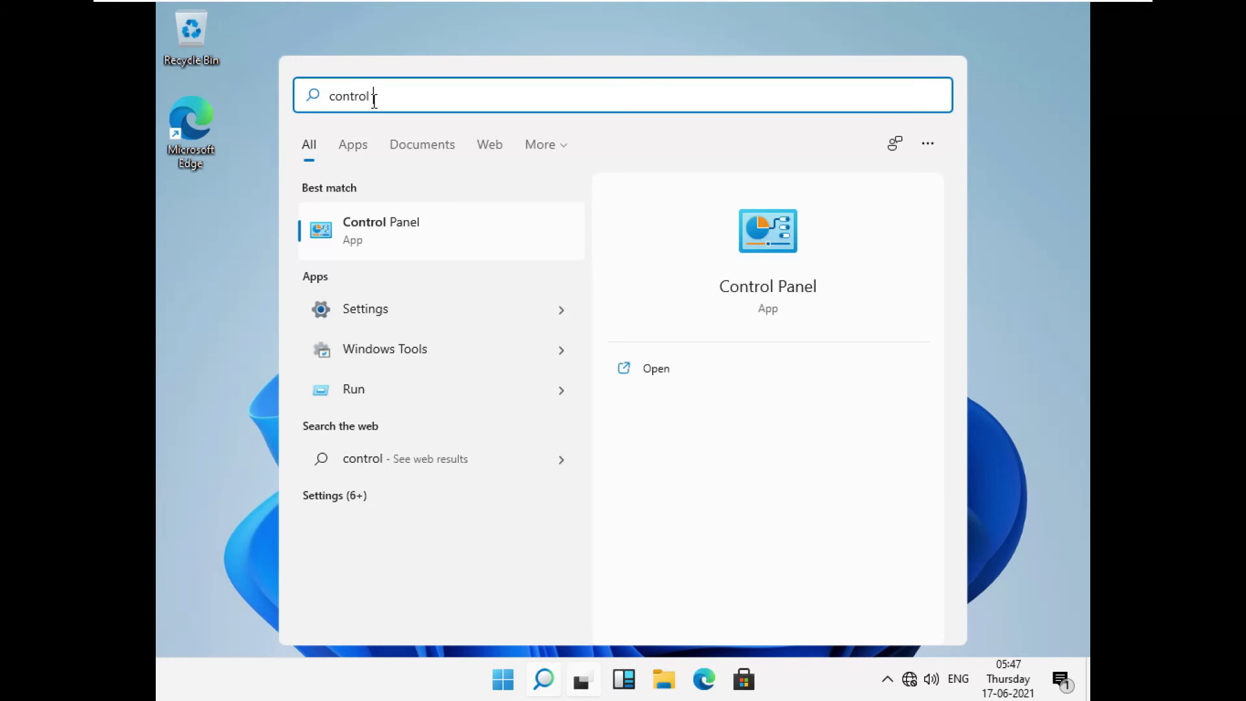
pyautogui.click(377, 228)
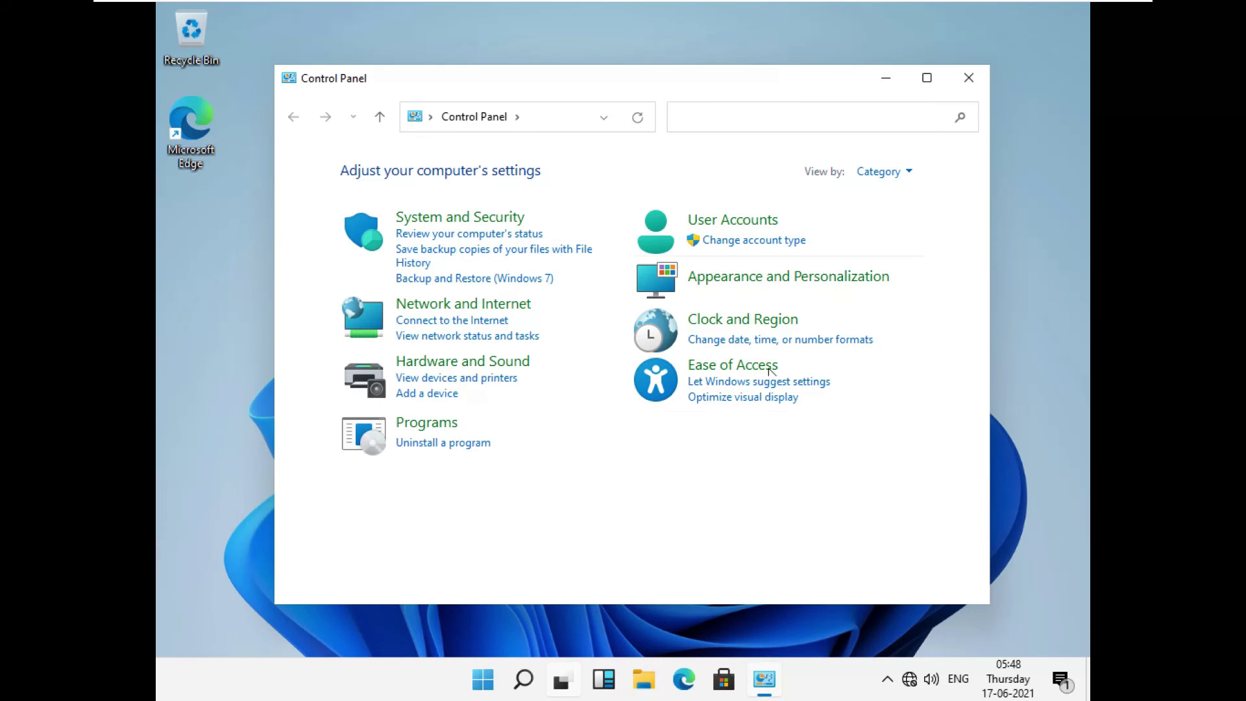
pyautogui.click(972, 79)
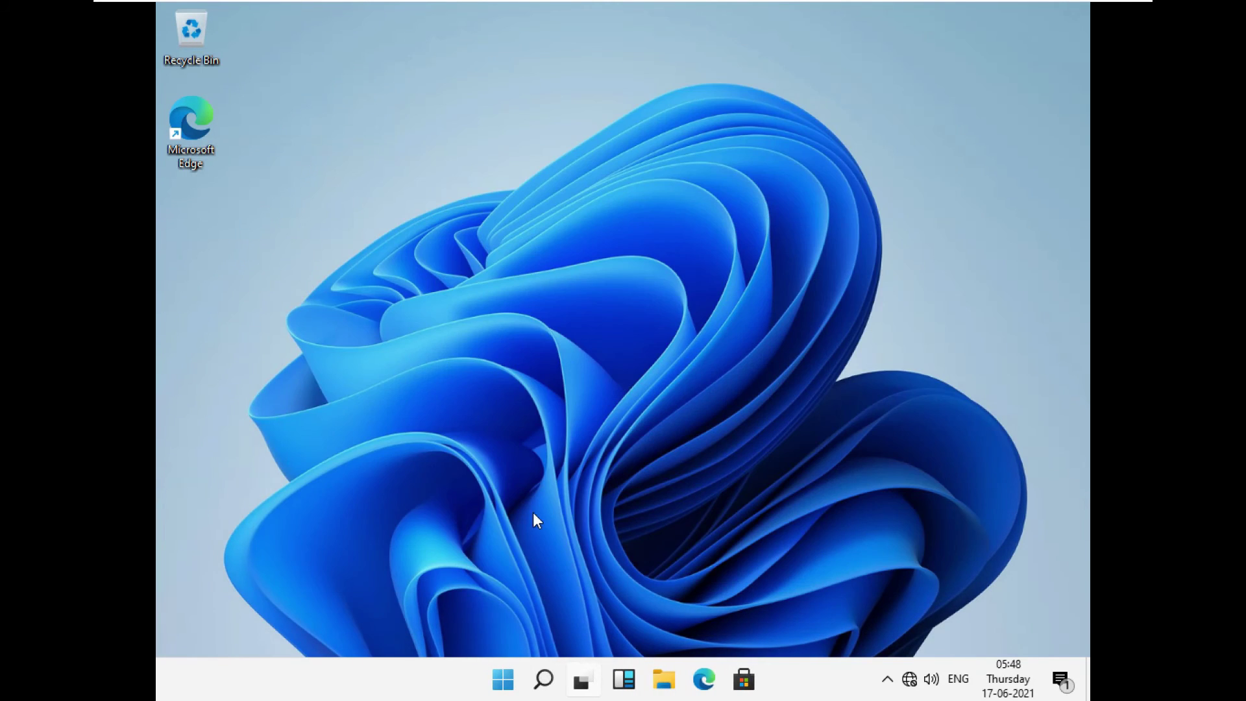
# Show the virtual desktops in Task View and return to the desktop without adding one
pyautogui.click(568, 682)
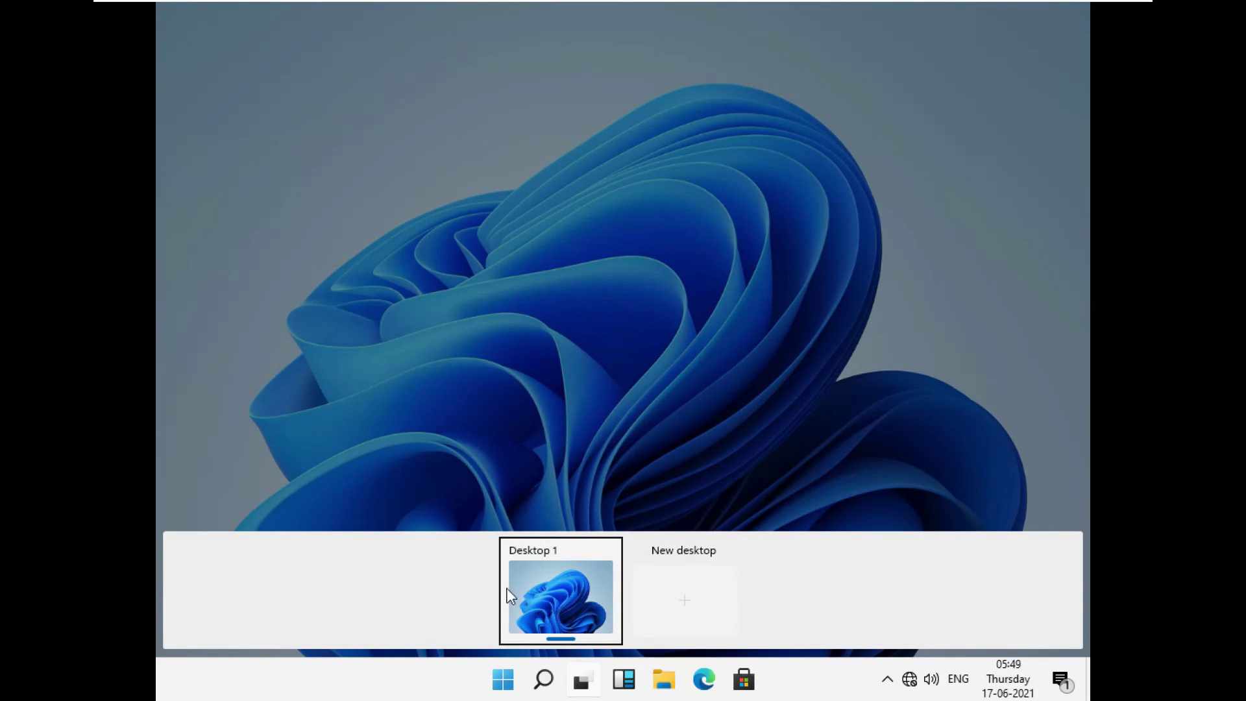
pyautogui.click(581, 676)
pyautogui.click(581, 678)
pyautogui.click(895, 461)
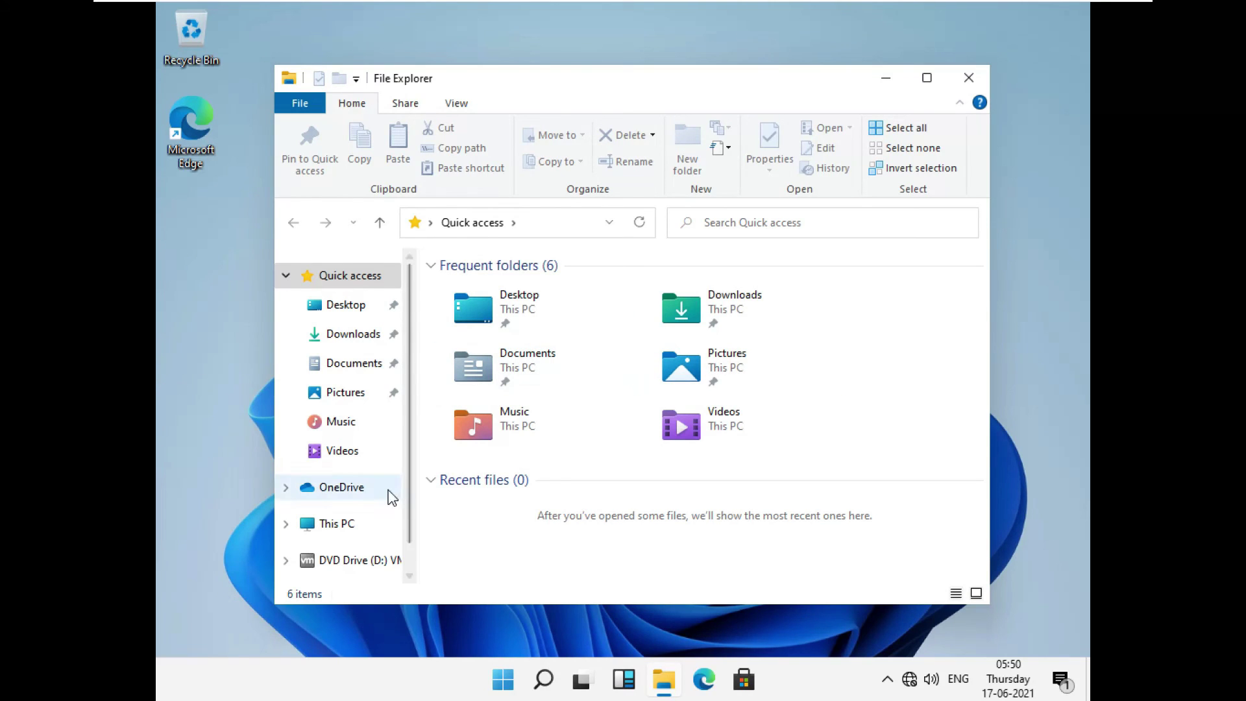
# View the folders and drives of This PC in File Explorer and show the window's snap layout choices
pyautogui.click(351, 531)
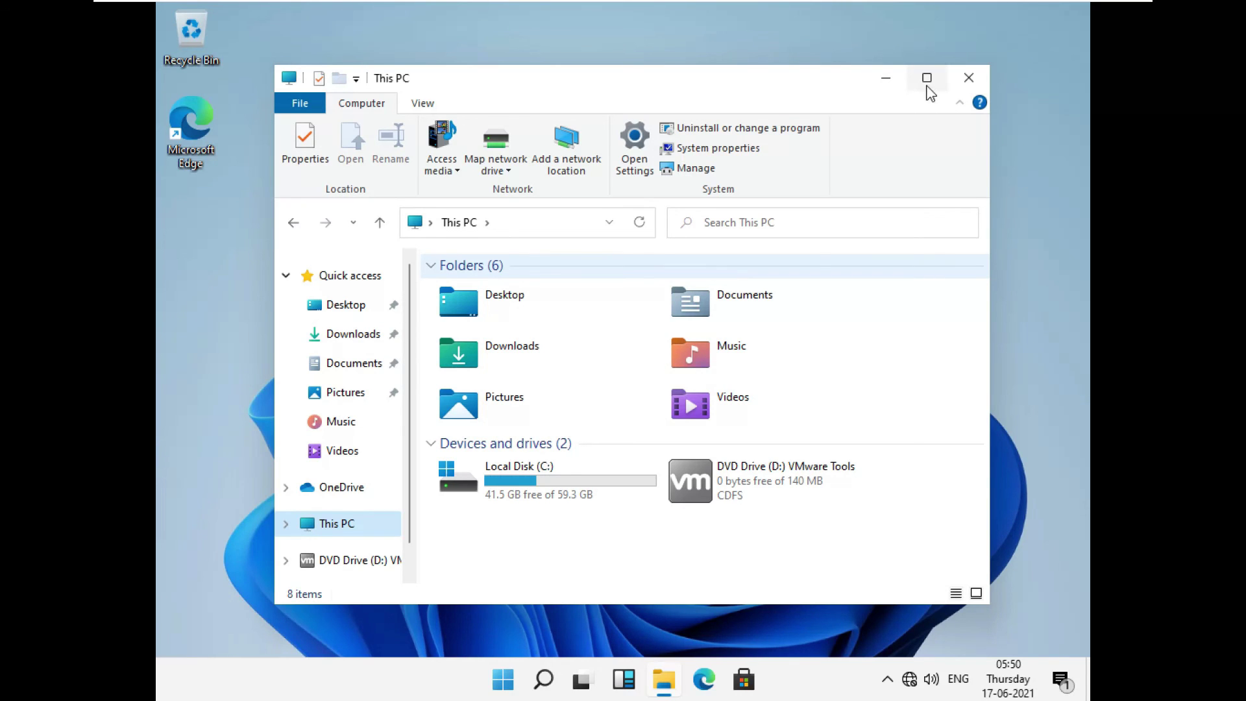
pyautogui.moveTo(918, 84)
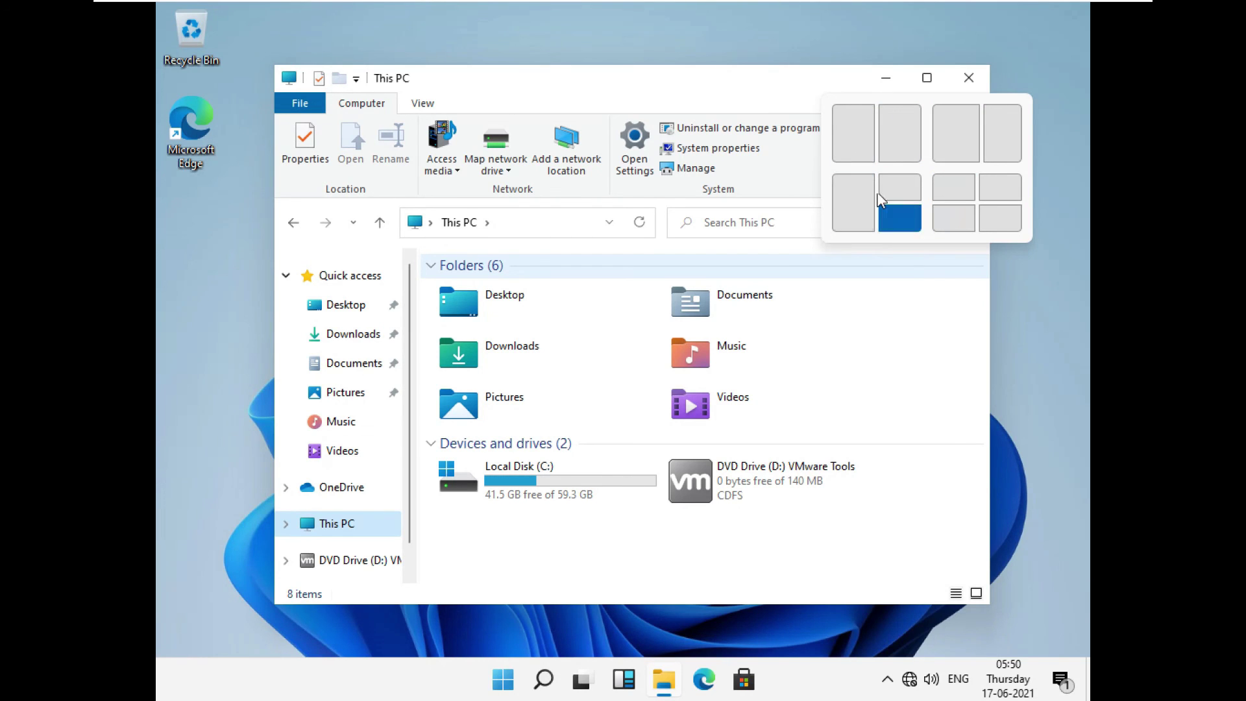
# Maximize the This PC window, restore it to its previous size, and close it
pyautogui.click(928, 79)
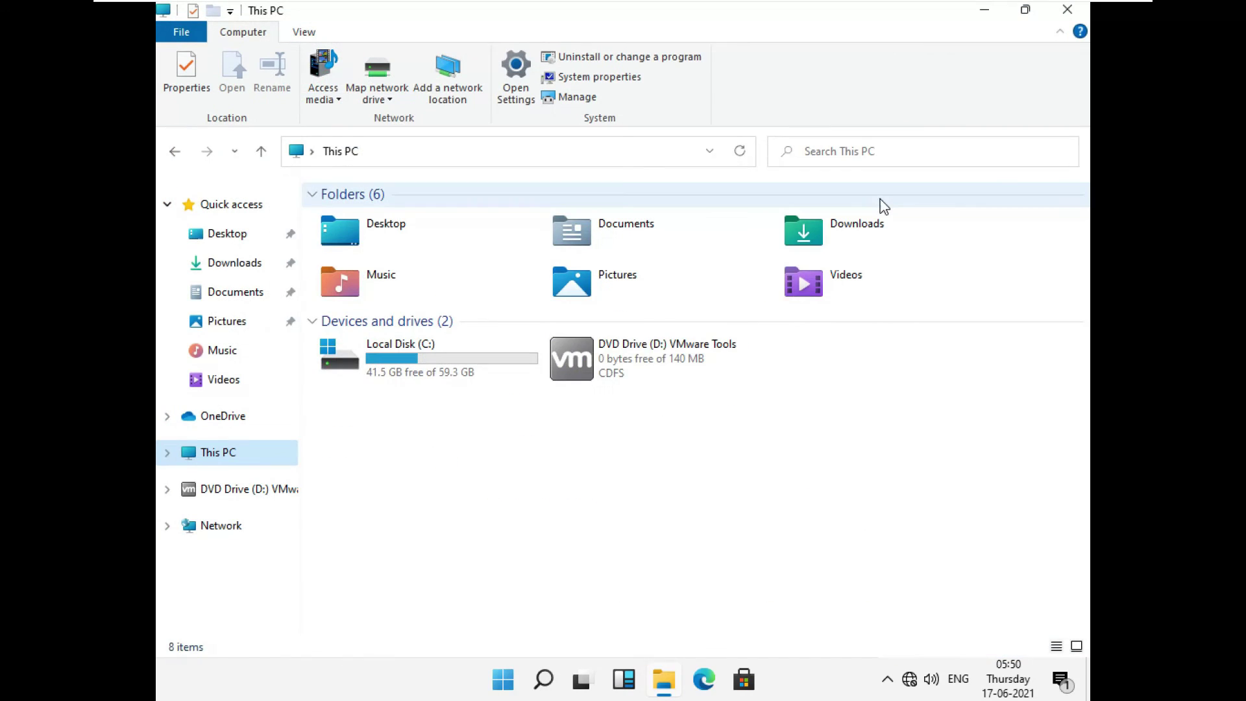
pyautogui.click(1027, 11)
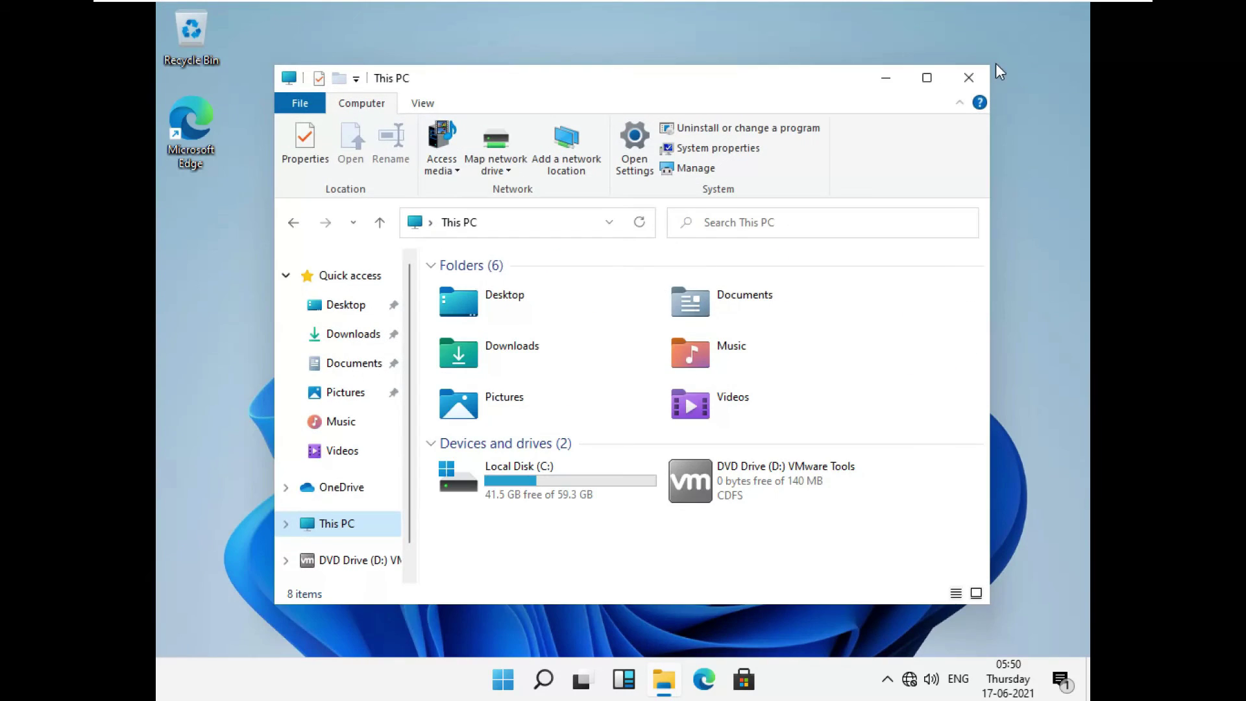
pyautogui.click(971, 79)
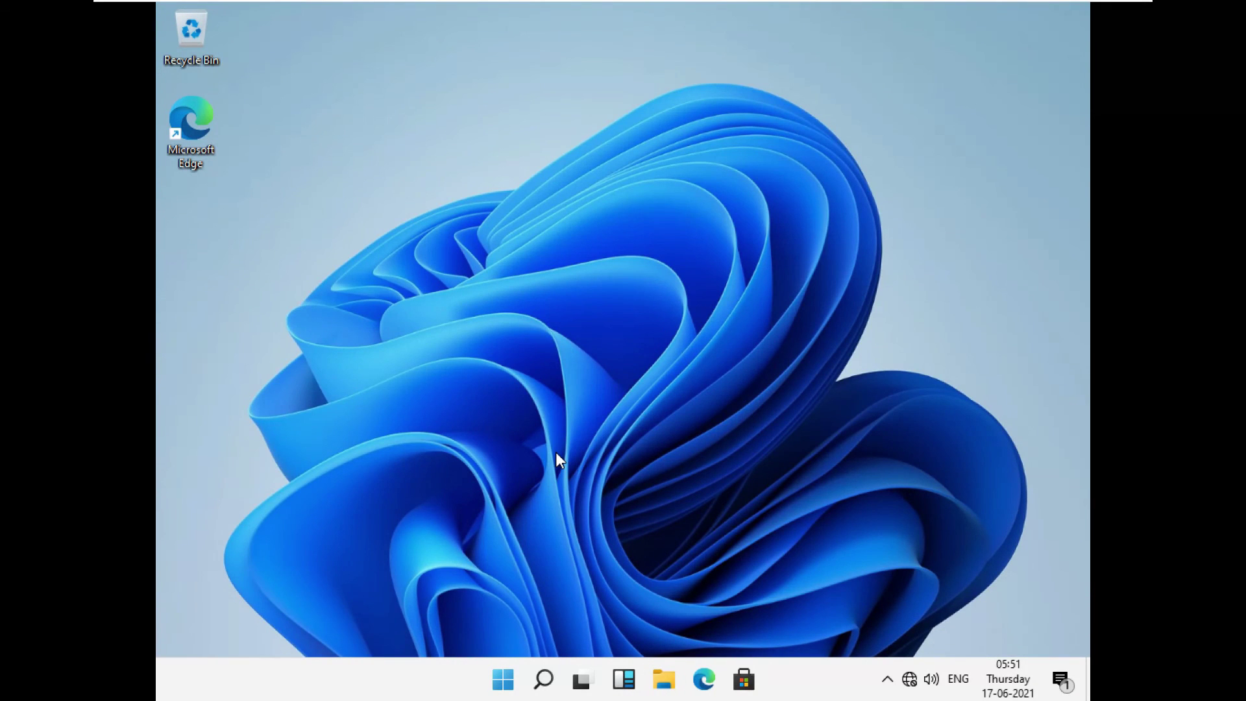